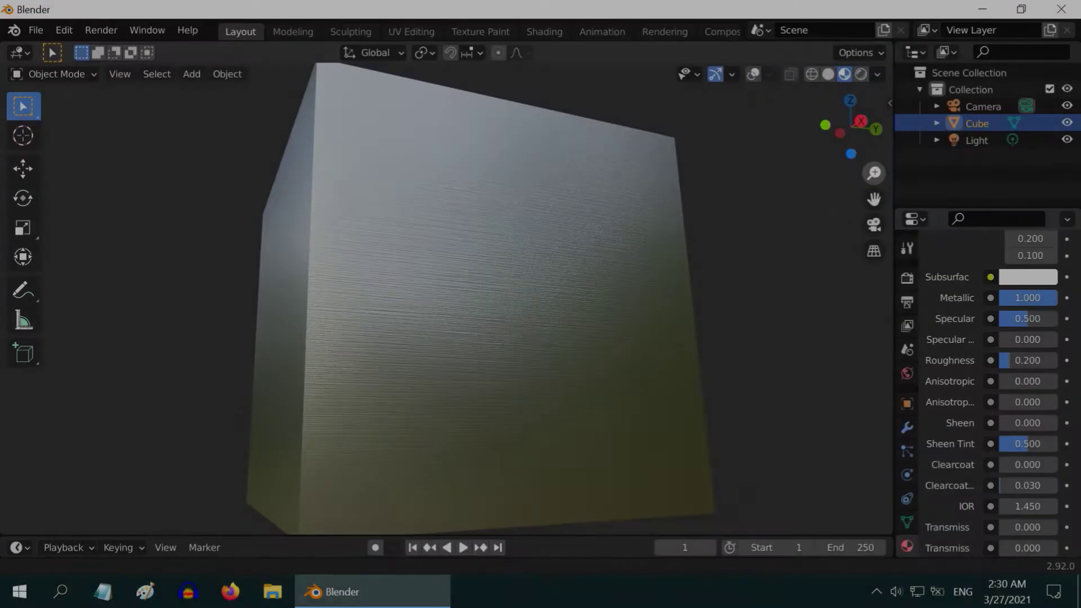
Create a new material for the icosphere in Material Properties.
scroll(490, 298, "up", 4)
scroll(490, 298, "up", 3)
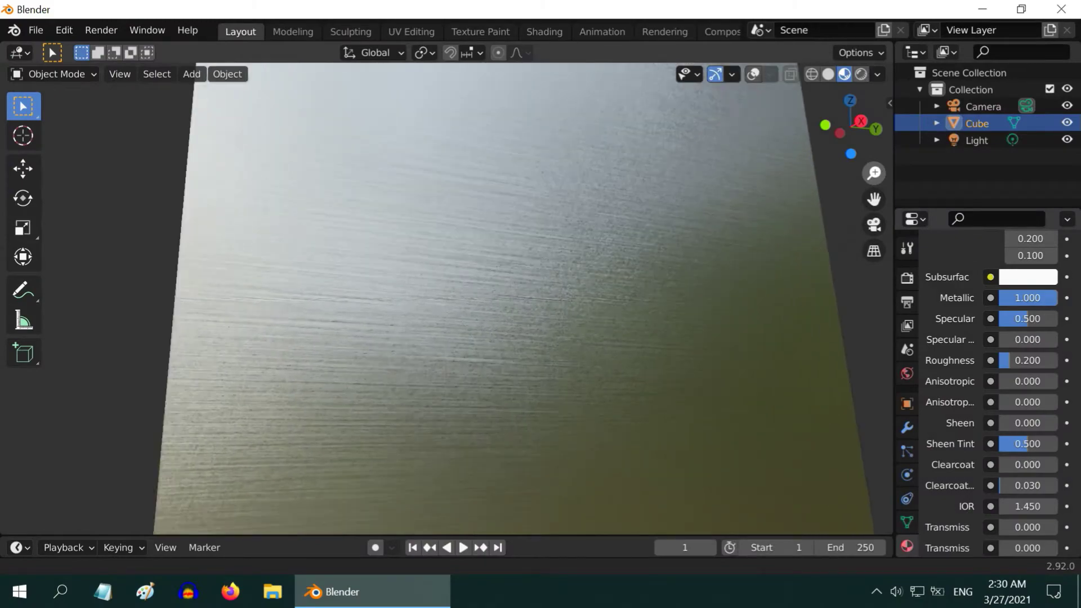
scroll(874, 171, "down", 5)
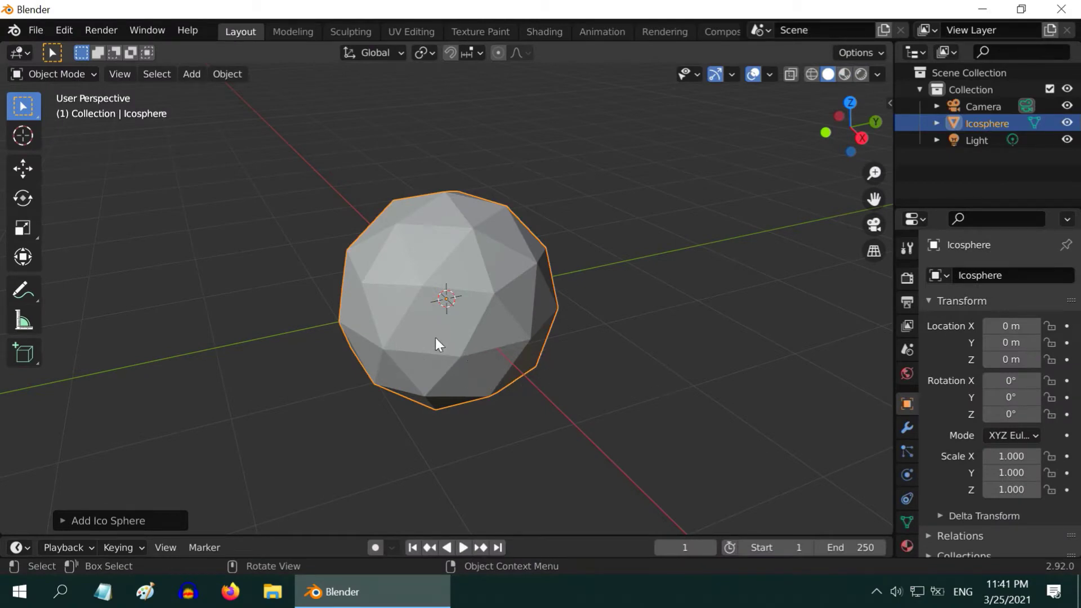
left_click(907, 546)
left_click(991, 348)
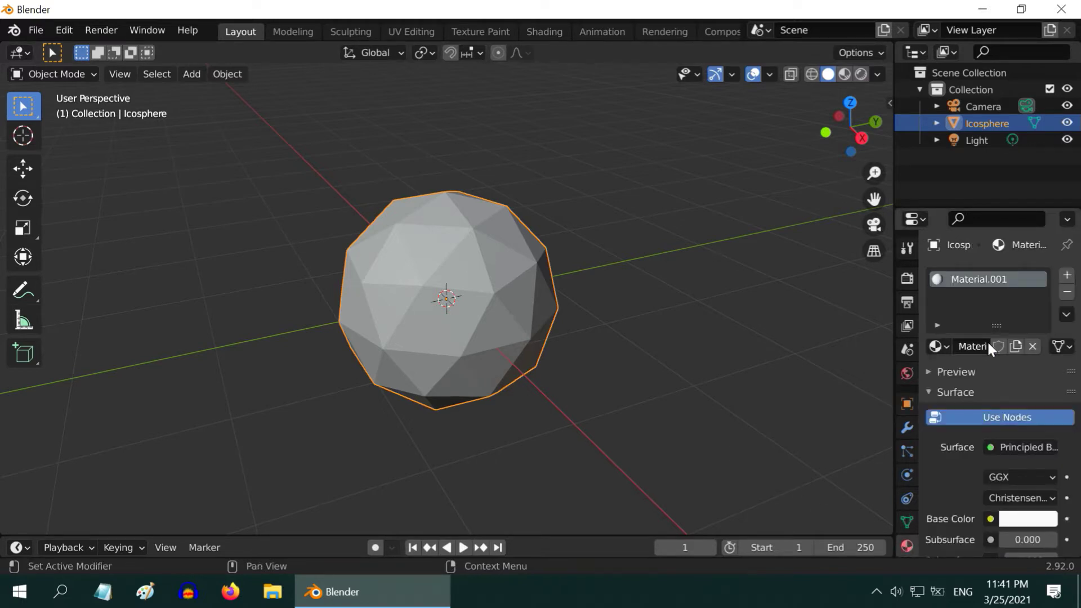
Set Metallic to 1 and Roughness to 0.2, and preview it in Material Preview shading.
scroll(986, 463, "down", 6)
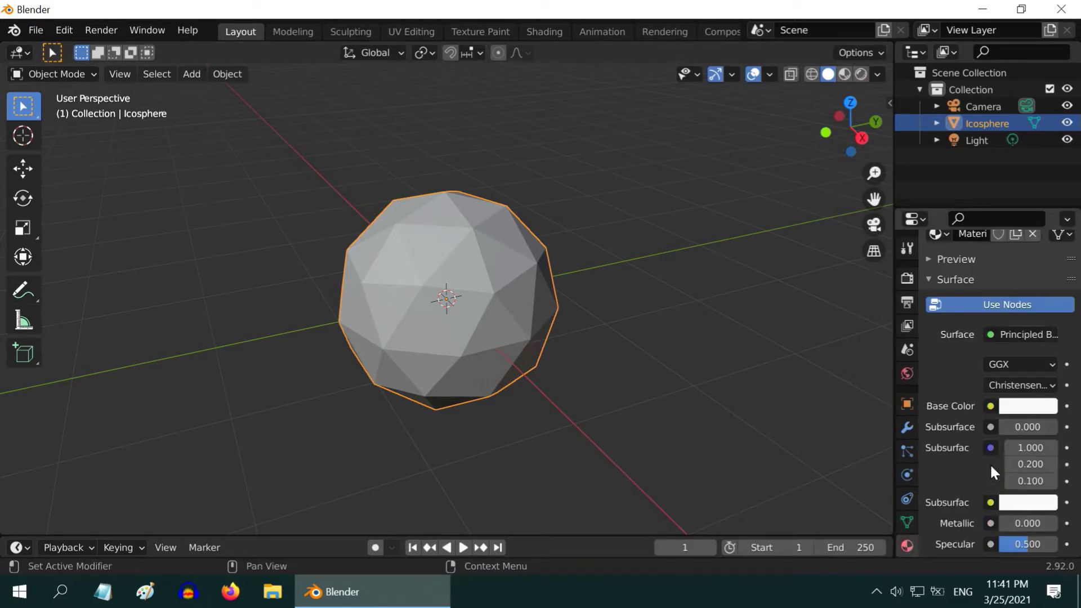
scroll(990, 464, "down", 4)
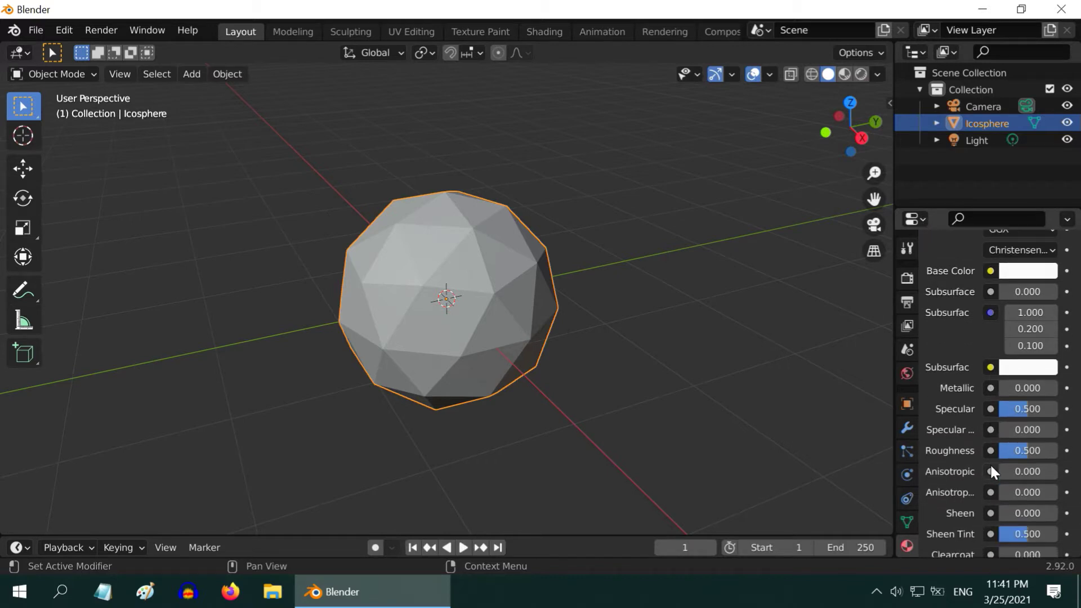
left_click(1028, 386)
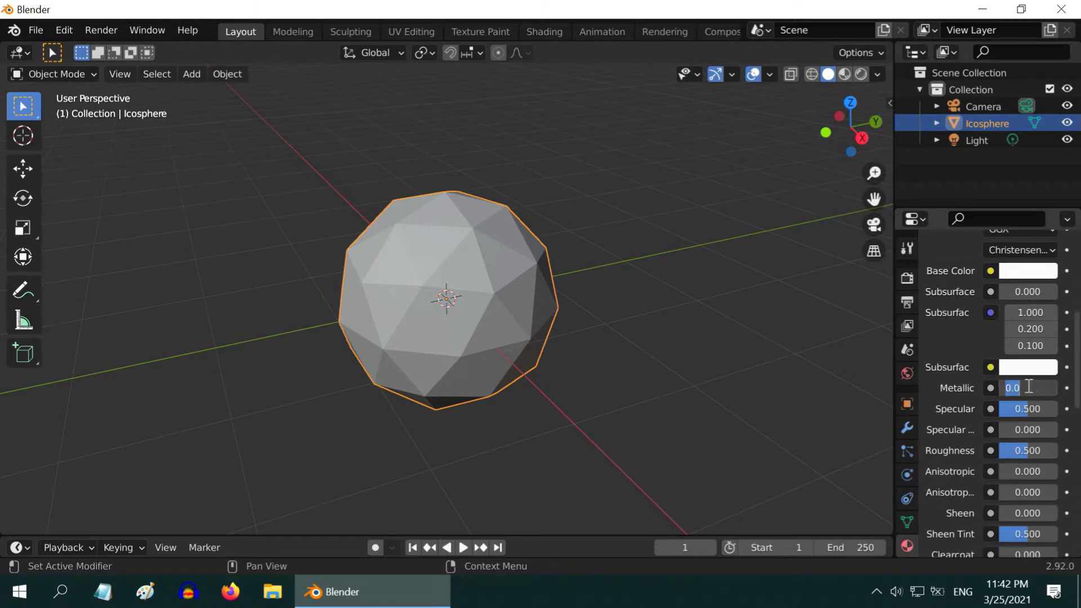
type("1")
key("Return")
left_click(1034, 451)
type(".2")
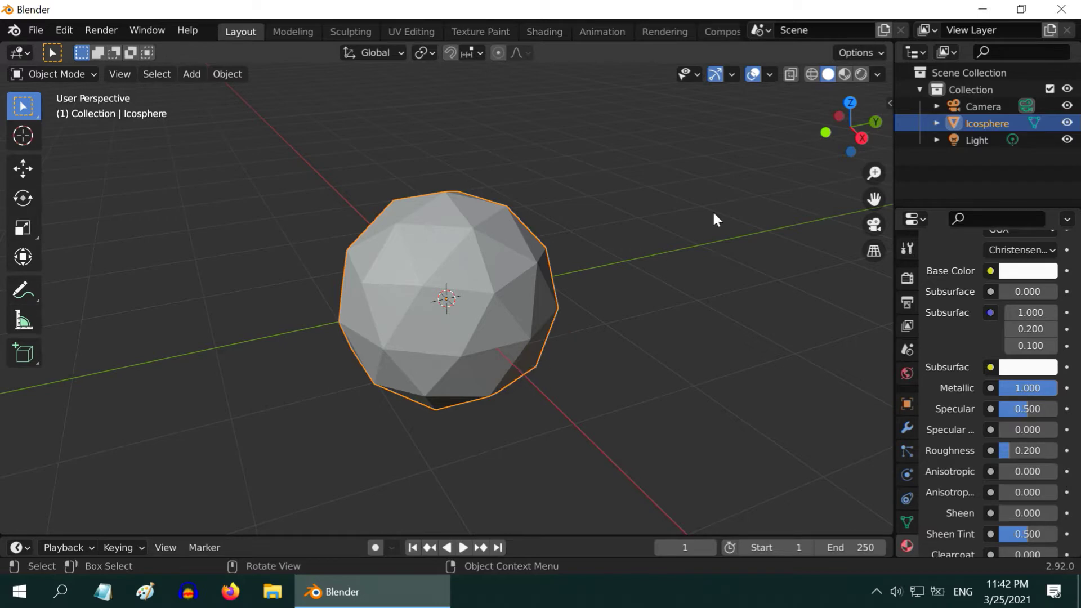
left_click(845, 73)
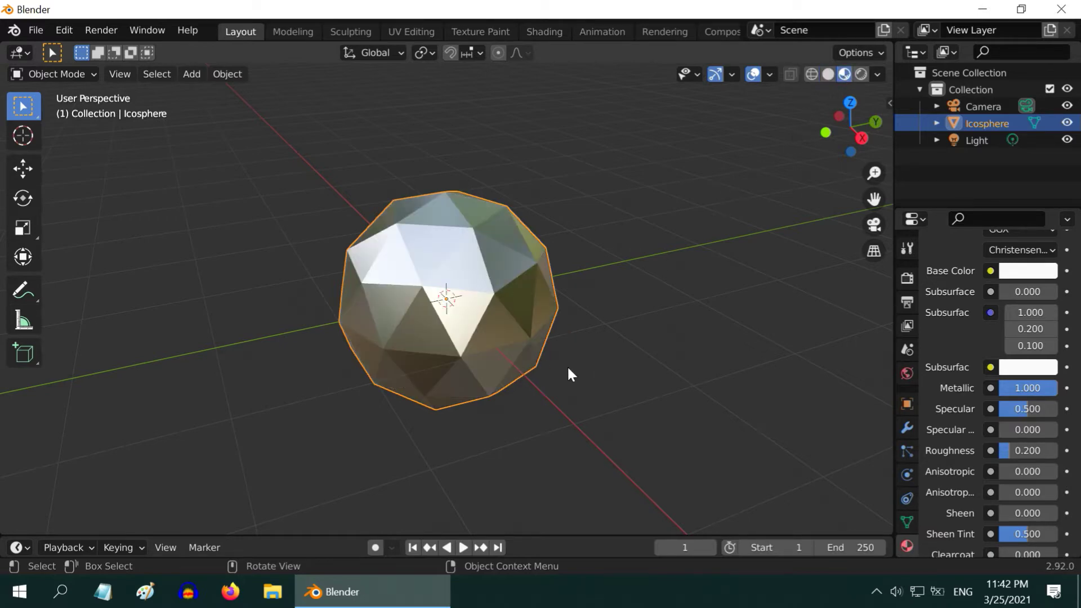
Switch the viewport to Rendered shading, comparing it with Material Preview while orbiting.
mouse_move(531, 367)
middle_mouse_down()
mouse_move(407, 376)
mouse_move(467, 370)
mouse_move(544, 291)
mouse_move(451, 315)
mouse_move(515, 380)
middle_mouse_up()
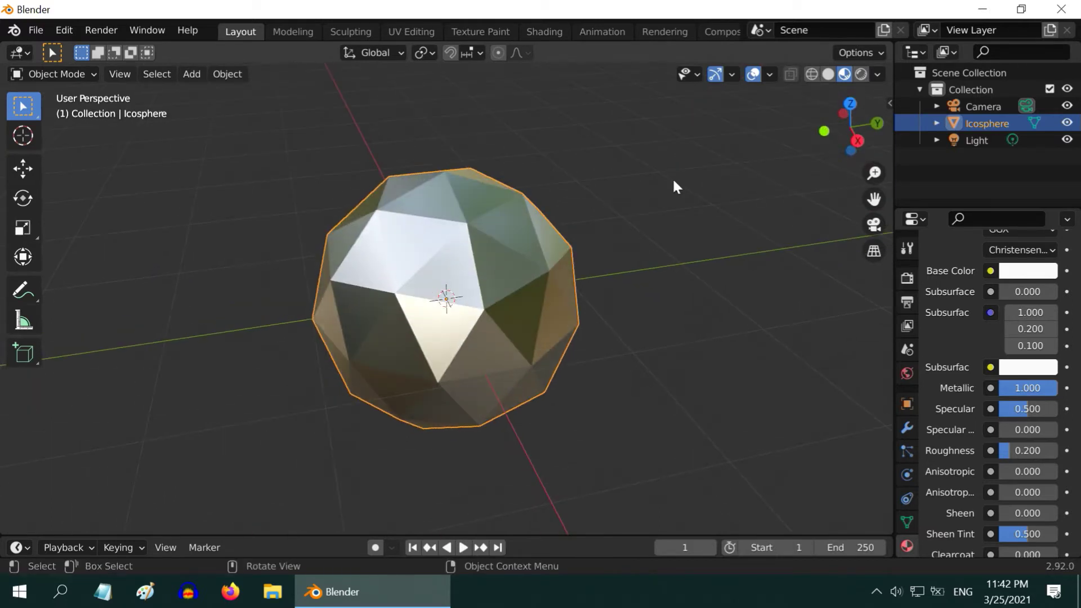
left_click(860, 74)
mouse_move(580, 442)
middle_mouse_down()
mouse_move(648, 374)
mouse_move(603, 384)
mouse_move(461, 376)
mouse_move(501, 412)
mouse_move(610, 445)
mouse_move(636, 433)
mouse_move(540, 439)
mouse_move(554, 461)
mouse_move(586, 429)
middle_mouse_up()
left_click(844, 74)
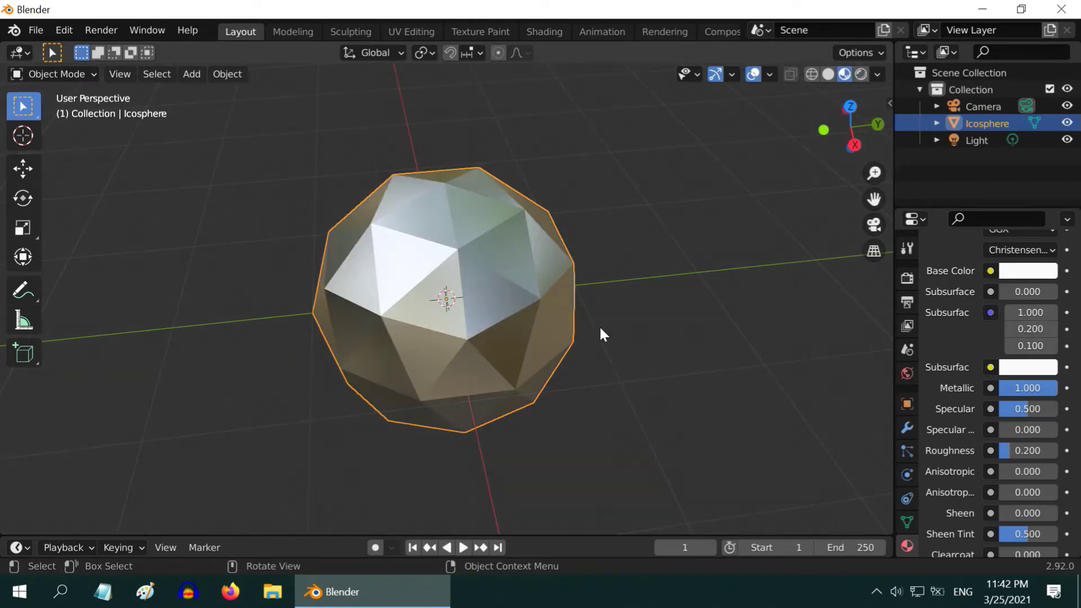
middle_click_drag(585, 414, 565, 404)
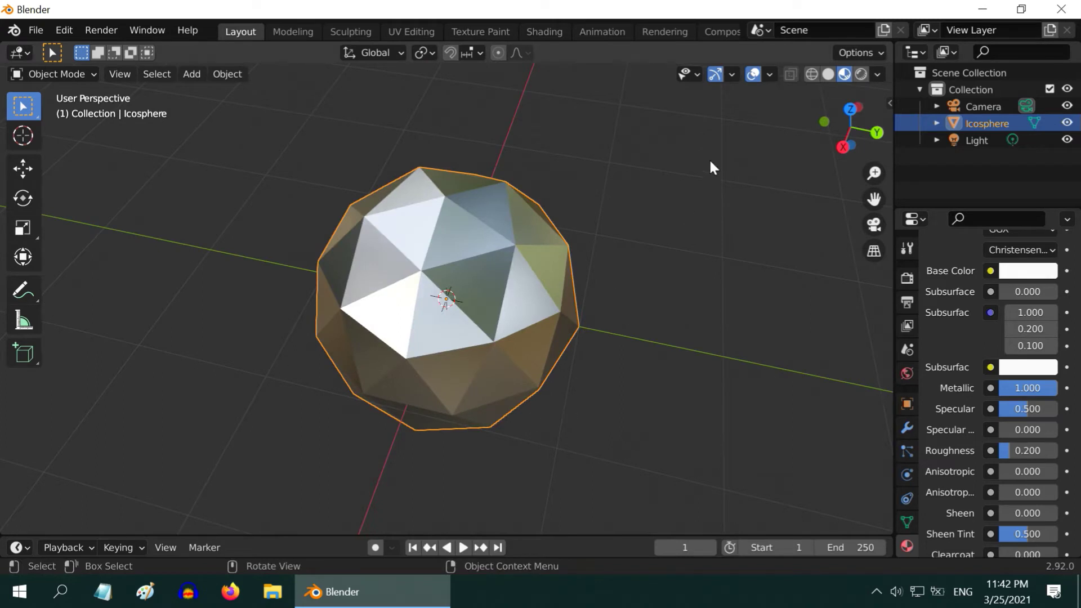
left_click(860, 74)
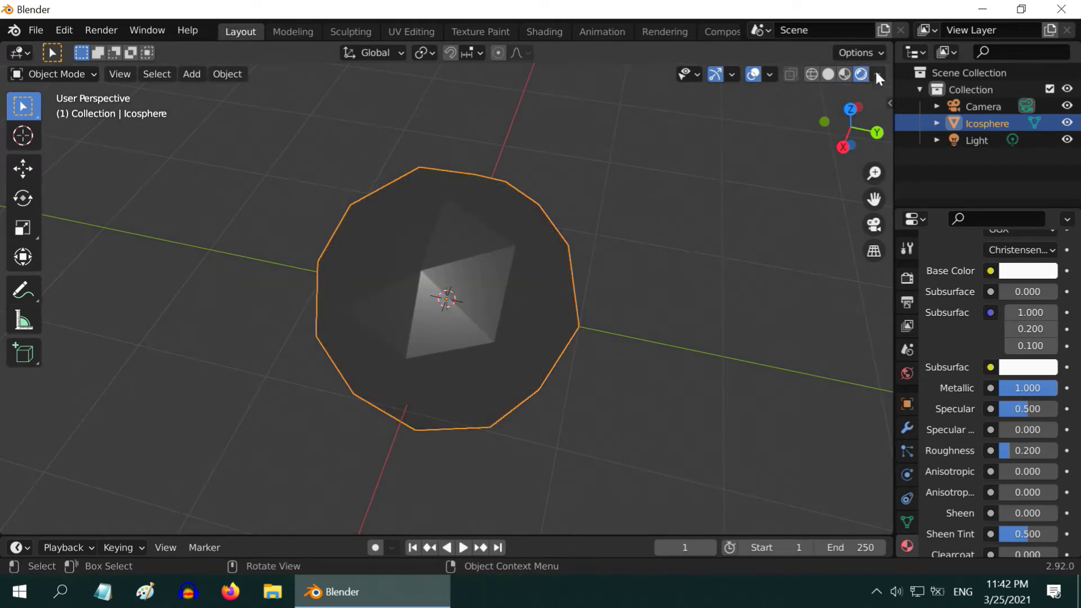
Uncheck Scene World so the rendered icosphere is lit by the built-in HDRI.
left_click(878, 75)
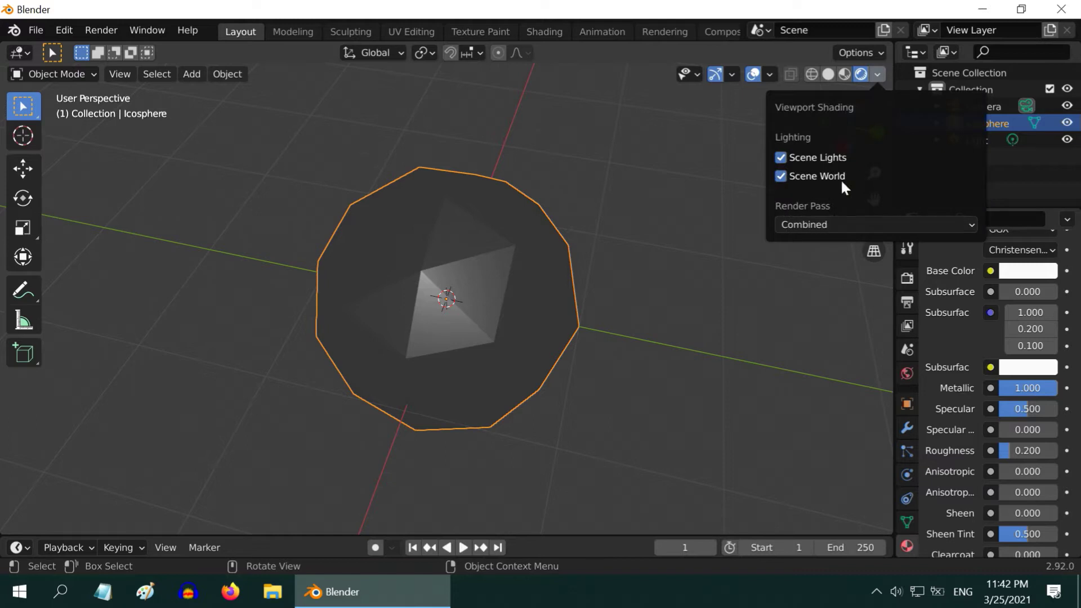
left_click(823, 173)
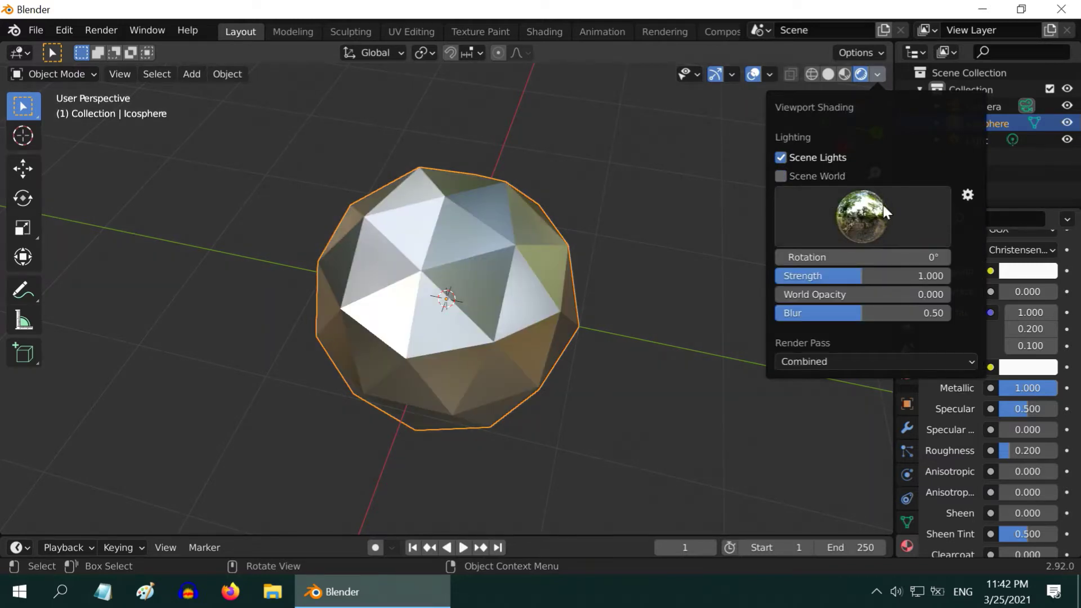
mouse_move(599, 446)
middle_mouse_down()
mouse_move(575, 376)
mouse_move(441, 374)
mouse_move(603, 376)
mouse_move(503, 390)
middle_mouse_up()
scroll(502, 392, "up", 1)
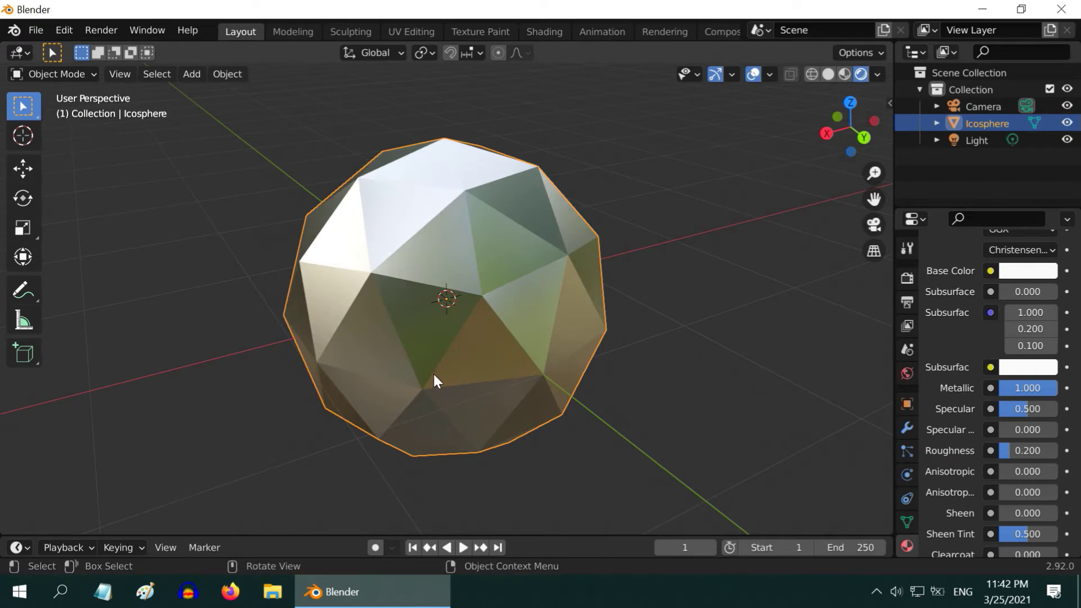
scroll(432, 371, "down", 1)
Split the viewport and turn the wider left area into the Shader Editor.
right_click(344, 535)
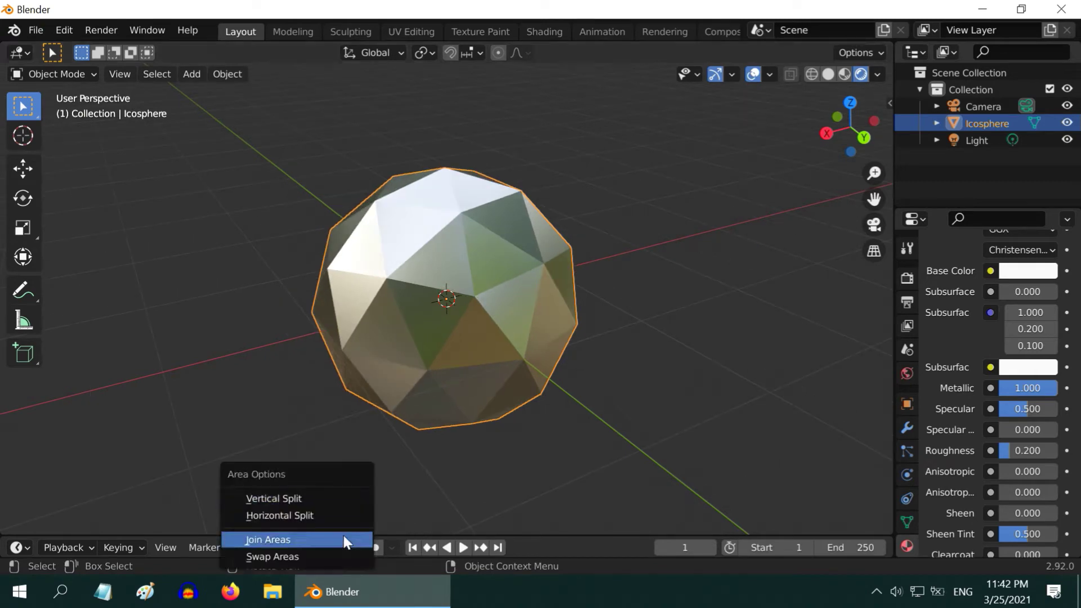
left_click(326, 501)
left_click(415, 398)
left_click_drag(415, 398, 621, 412)
scroll(711, 432, "up", 4)
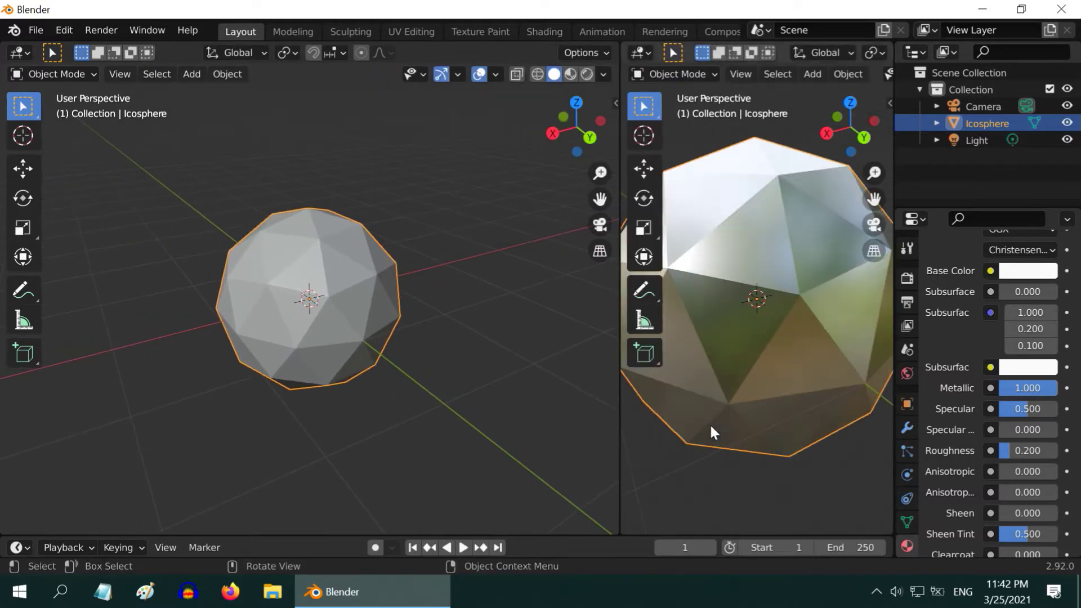
left_click(21, 52)
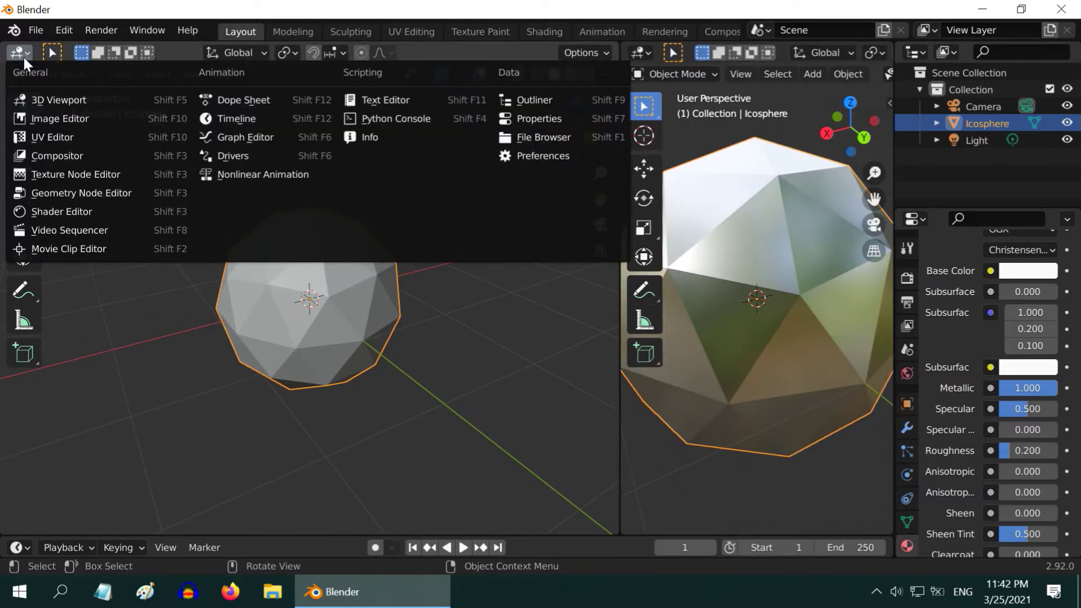
left_click(53, 209)
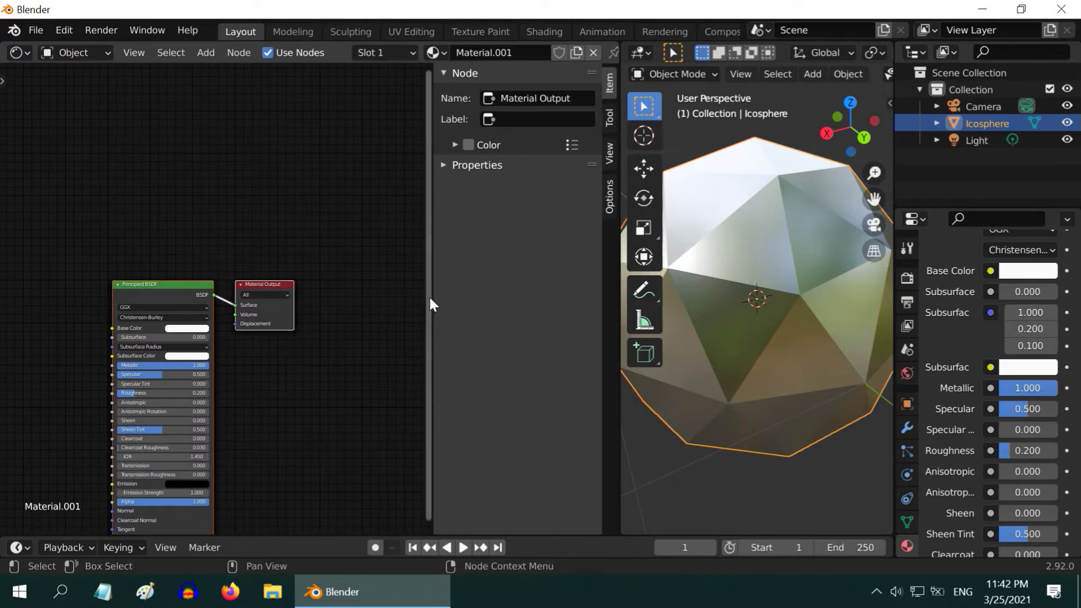
left_click_drag(432, 297, 598, 306)
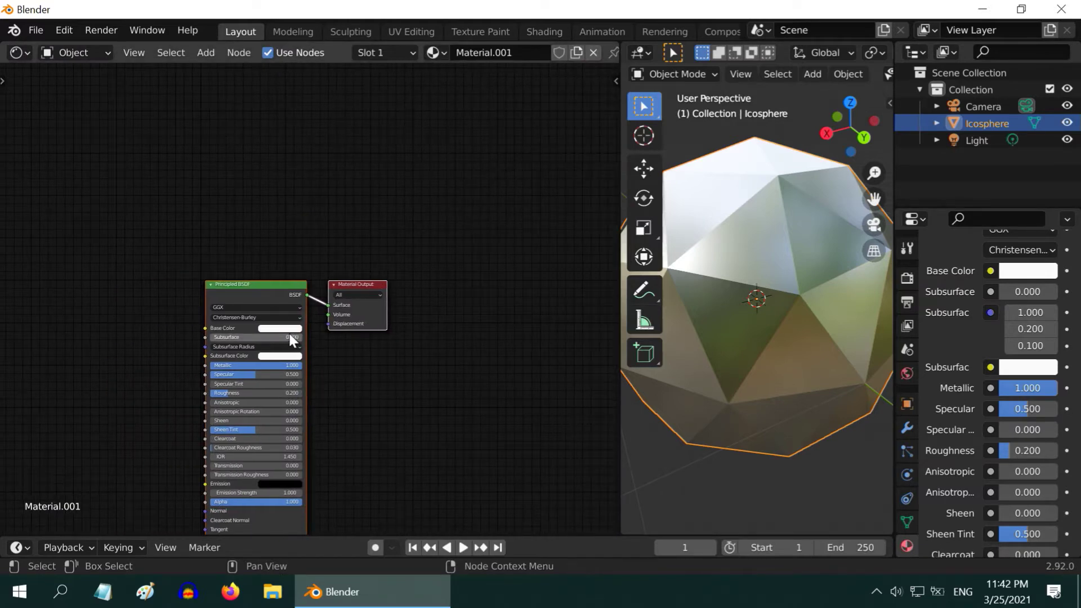
scroll(292, 335, "up", 2)
middle_click_drag(290, 338, 591, 169)
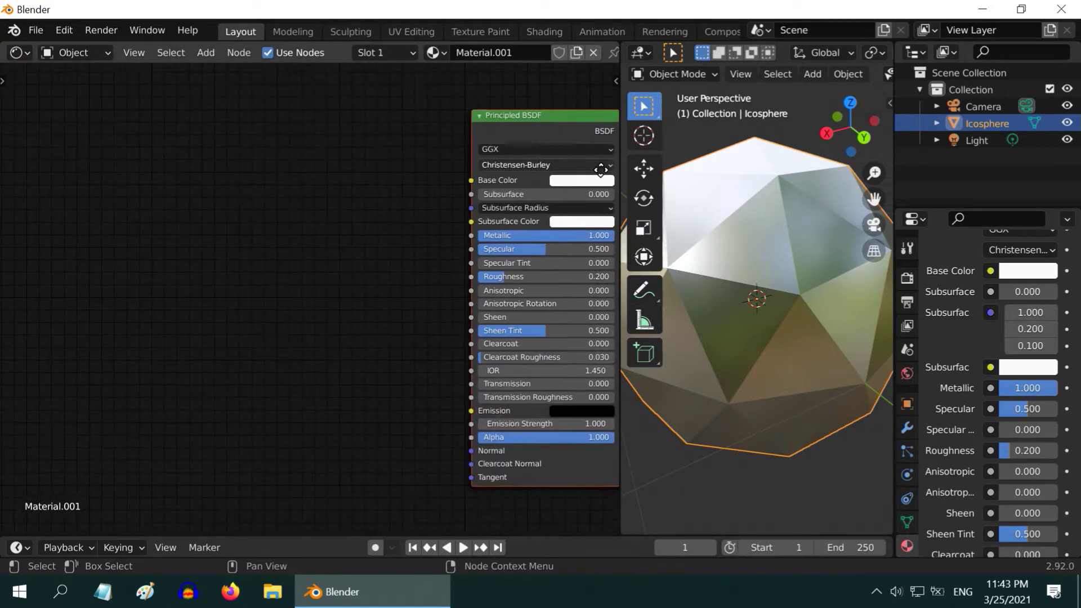
Add Texture Coordinate and Mapping nodes, linking Generated into the Mapping Vector input.
left_click(204, 51)
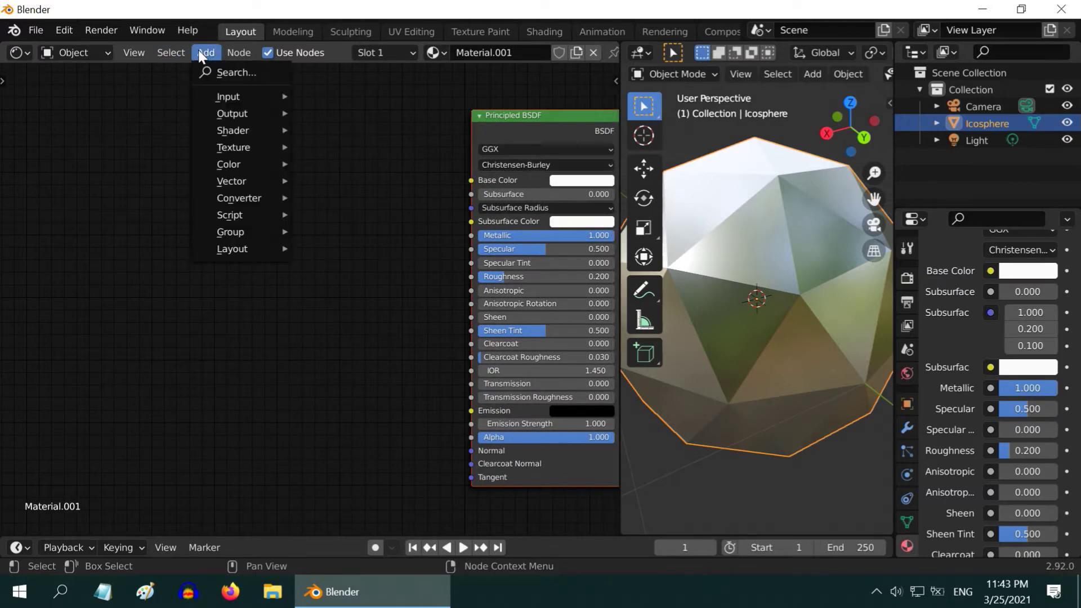
mouse_move(233, 99)
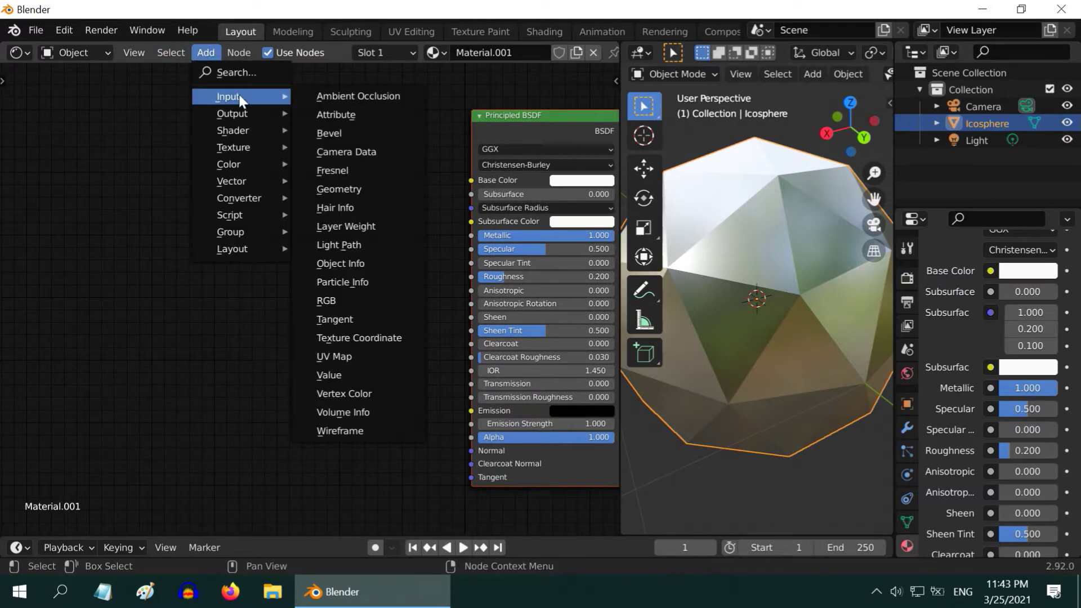
left_click(363, 338)
left_click(11, 185)
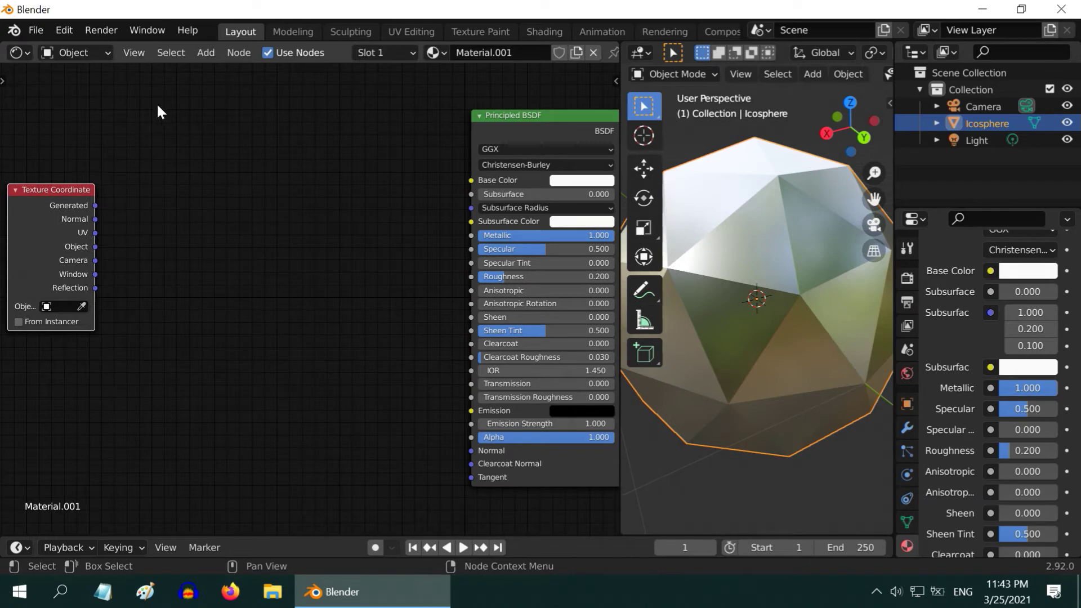
left_click(206, 52)
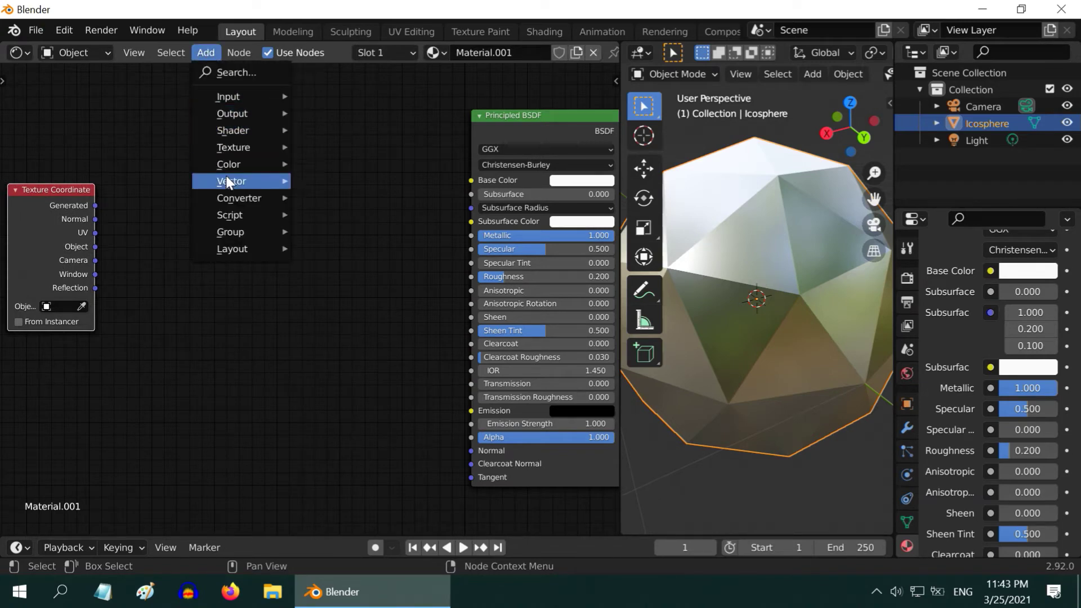
mouse_move(265, 182)
left_click(336, 218)
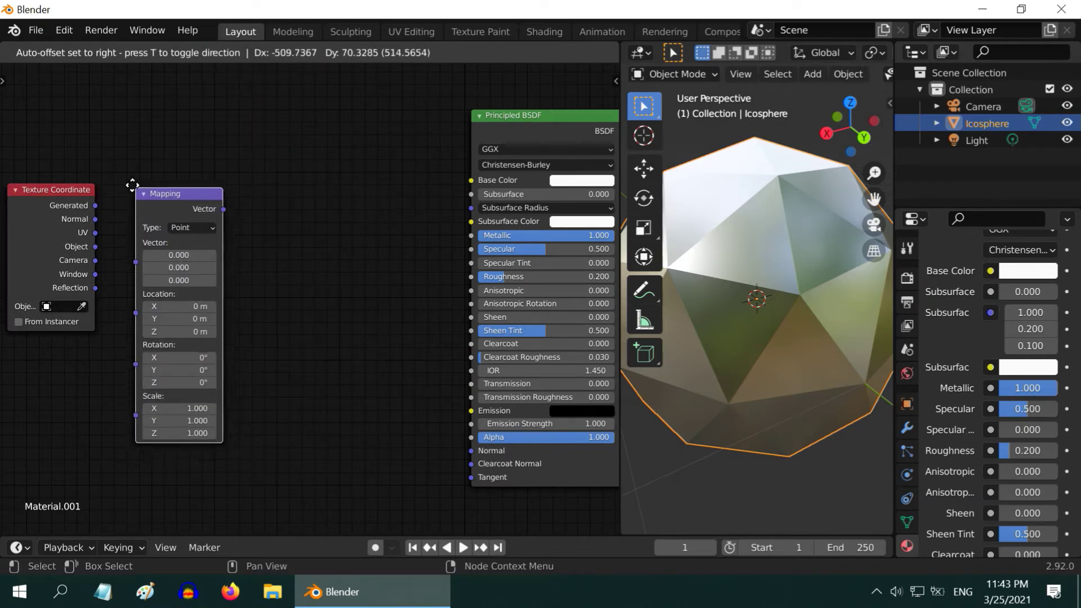
left_click(130, 165)
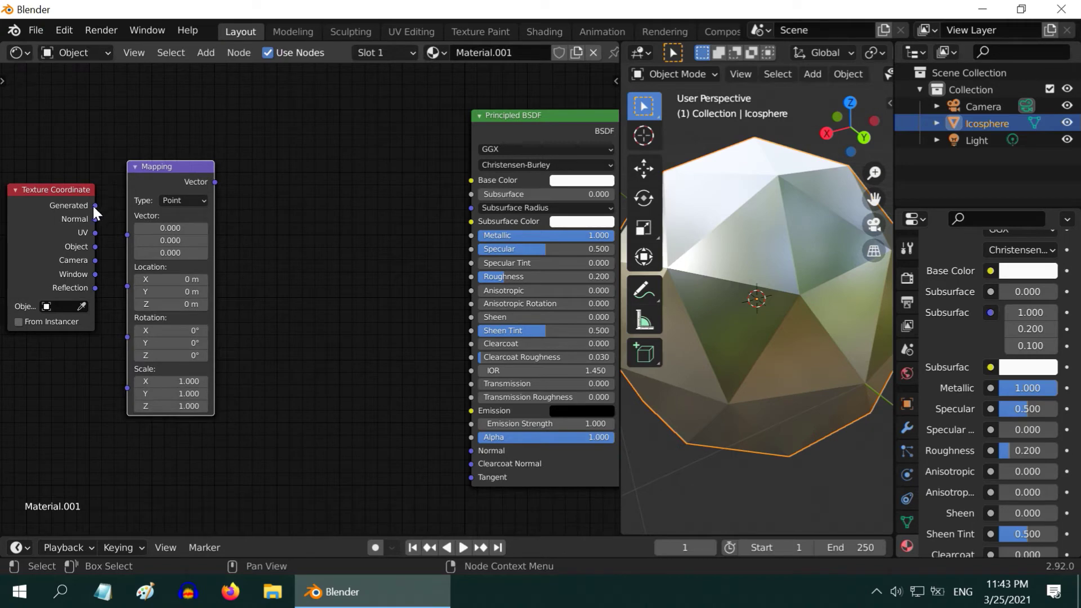
left_click_drag(94, 206, 125, 235)
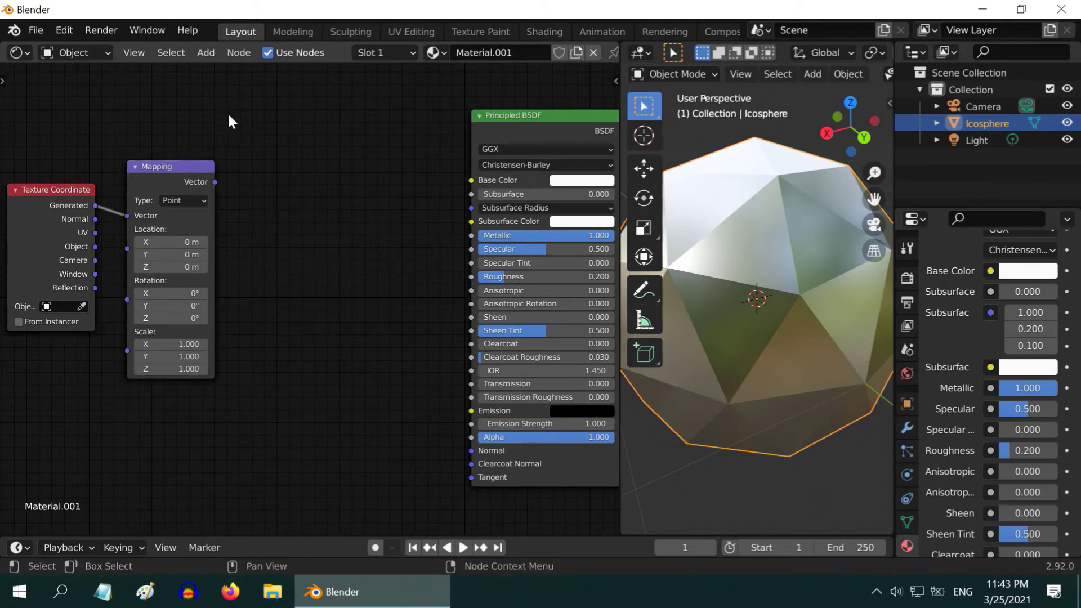
Add a Noise Texture node beside Mapping, fed by the Mapping output.
left_click(204, 53)
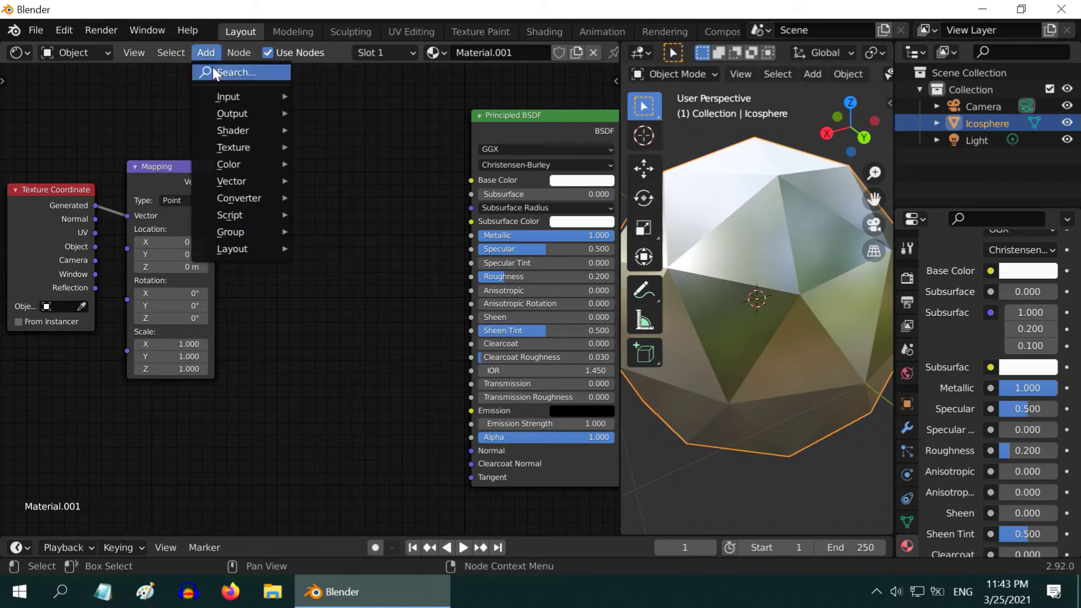
mouse_move(242, 147)
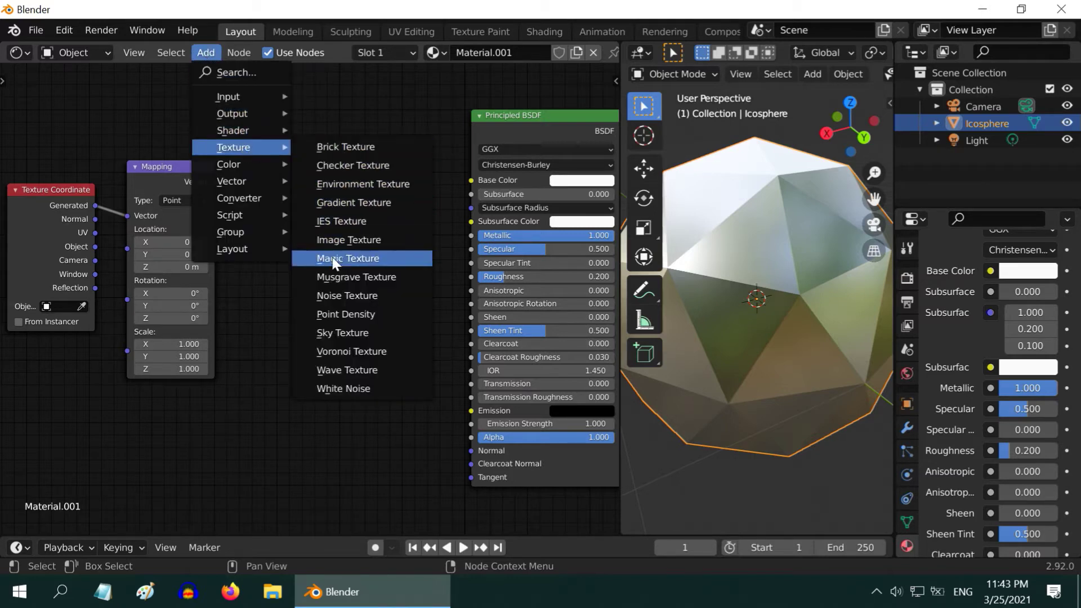
left_click(337, 295)
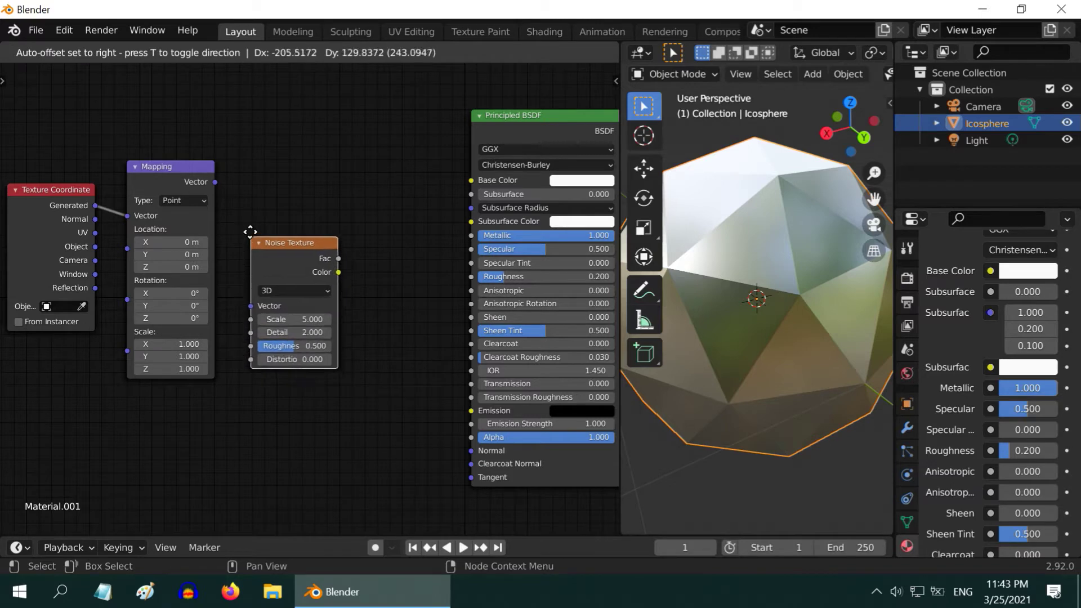
left_click(248, 209)
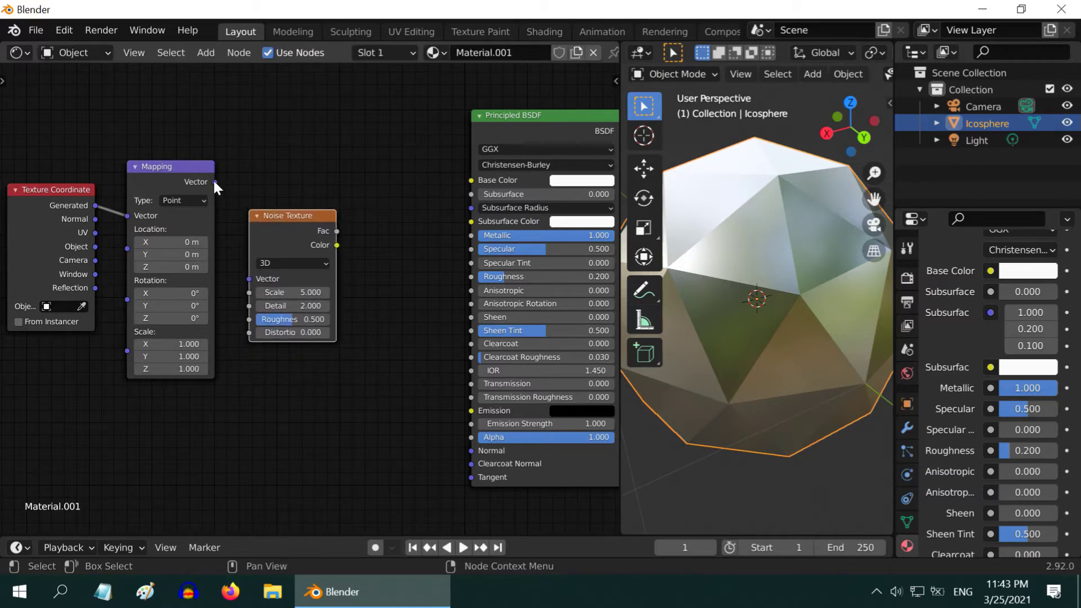
left_click_drag(216, 182, 248, 277)
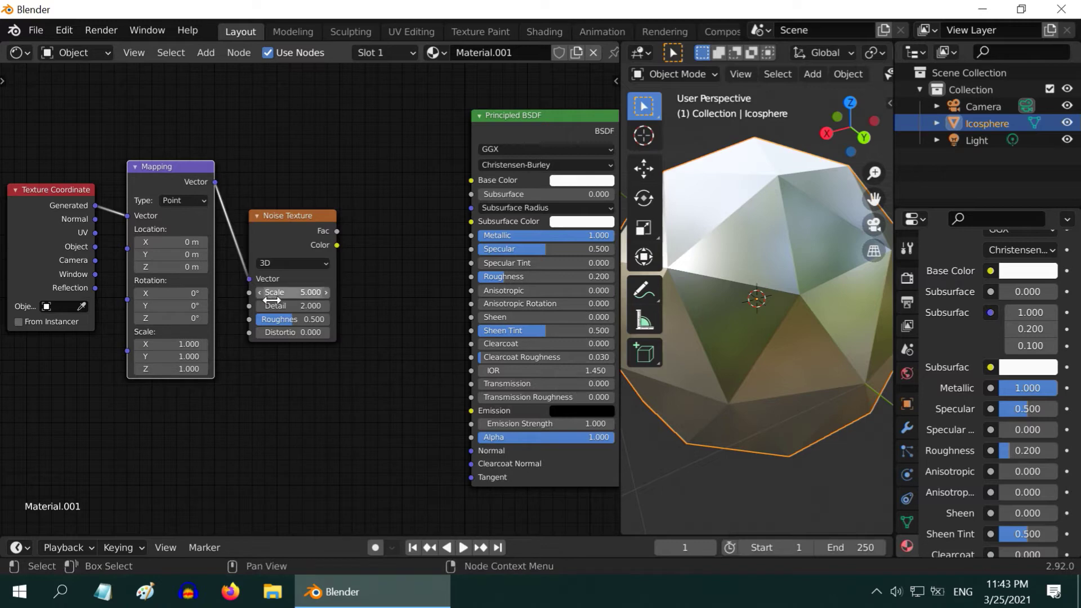
Set the Noise Texture Scale to 3 and Roughness to 1.
left_click(309, 294)
type("3")
key("Return")
left_click(317, 320)
type("1")
key("Return")
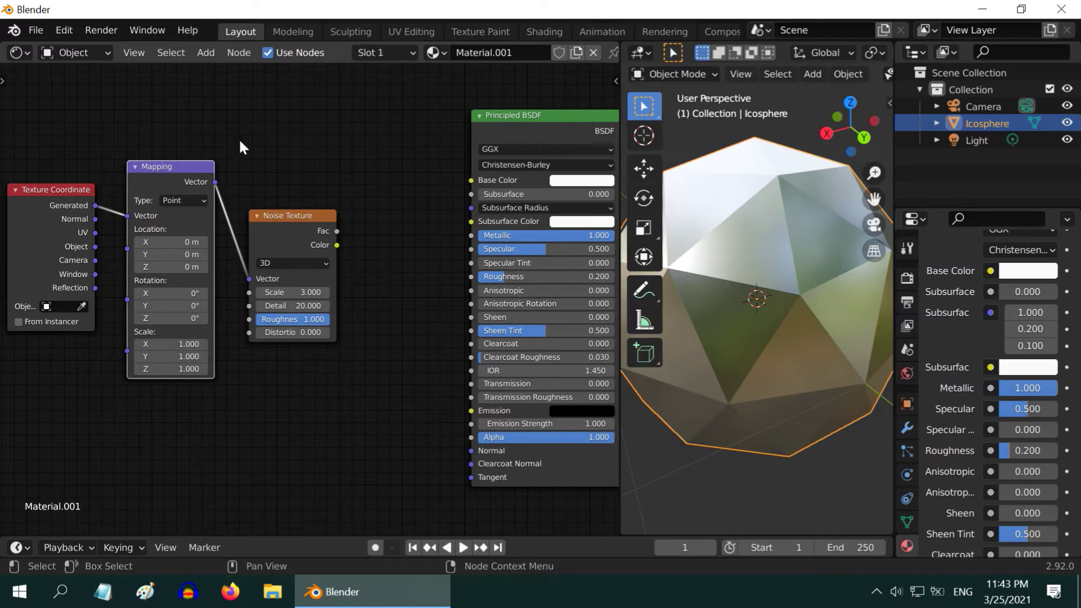
Add a Bump node and connect the noise Fac into its Height input.
left_click(205, 52)
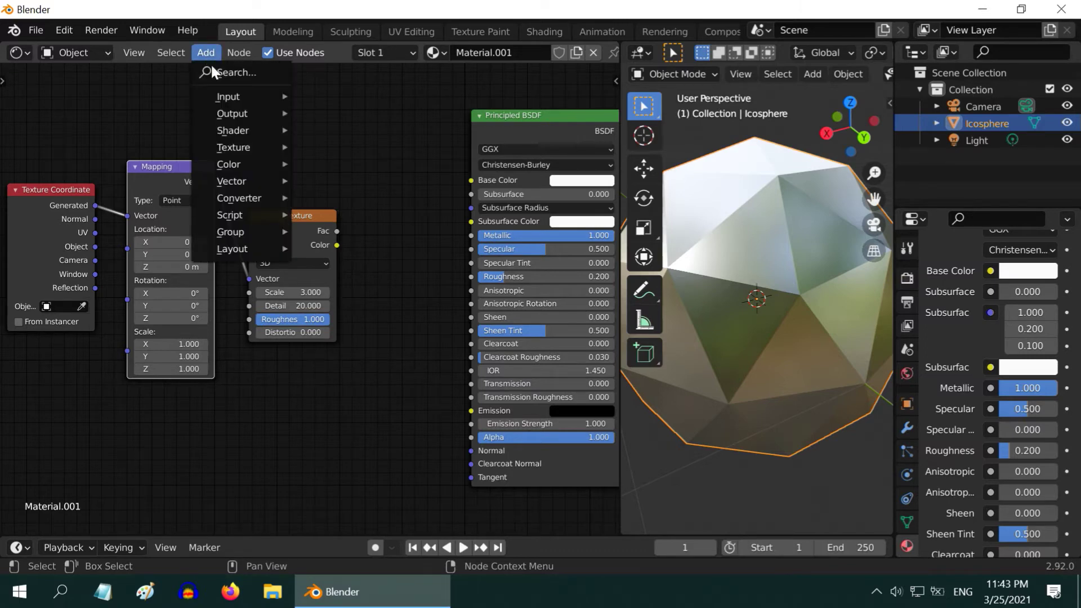
mouse_move(234, 182)
left_click(327, 180)
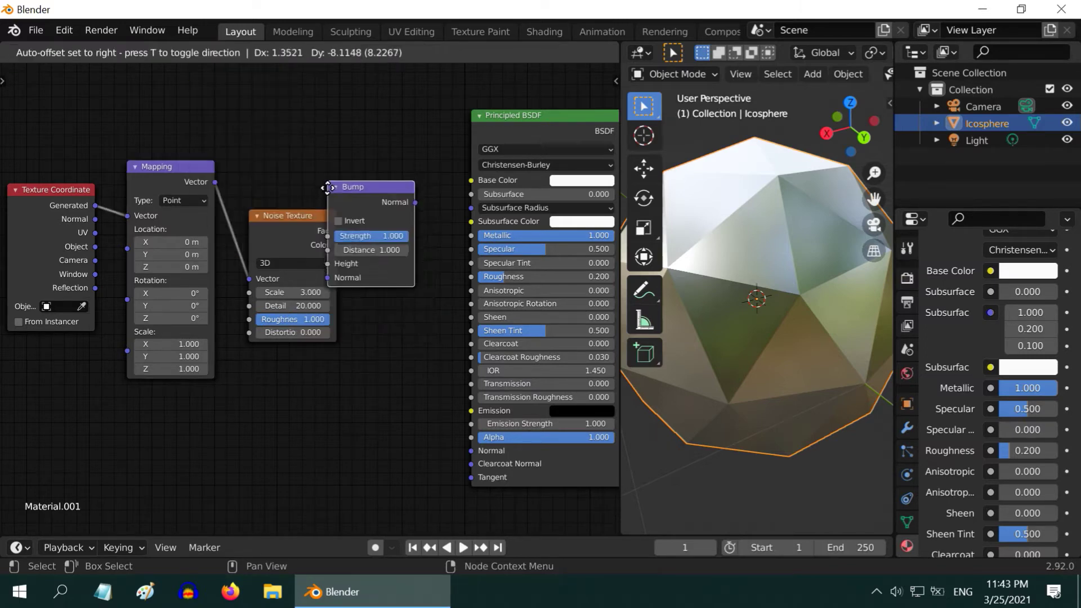
left_click(358, 267)
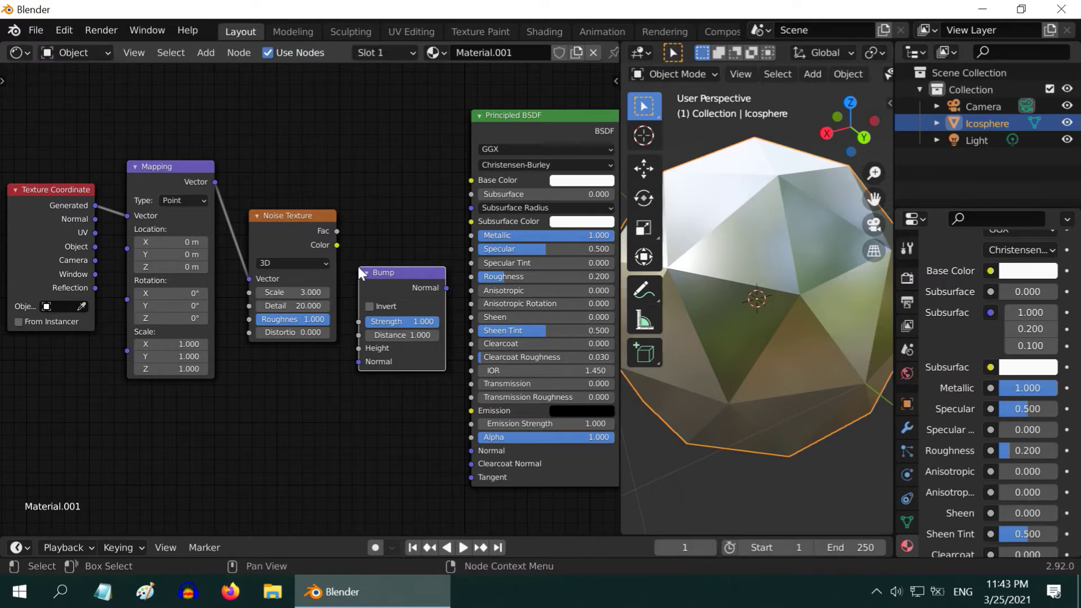
left_click(336, 231)
left_click_drag(337, 232, 354, 349)
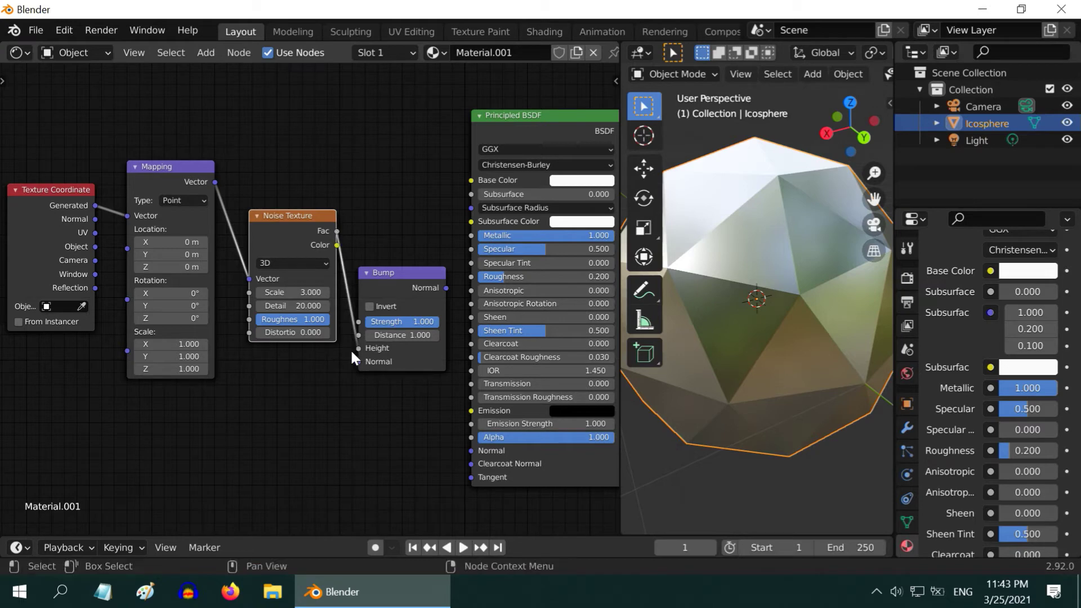
Set Bump Strength 0.05 and Distance 0.02, and link its Normal into the Principled BSDF Normal.
left_click(420, 322)
type("0.05")
key("Return")
left_click(424, 335)
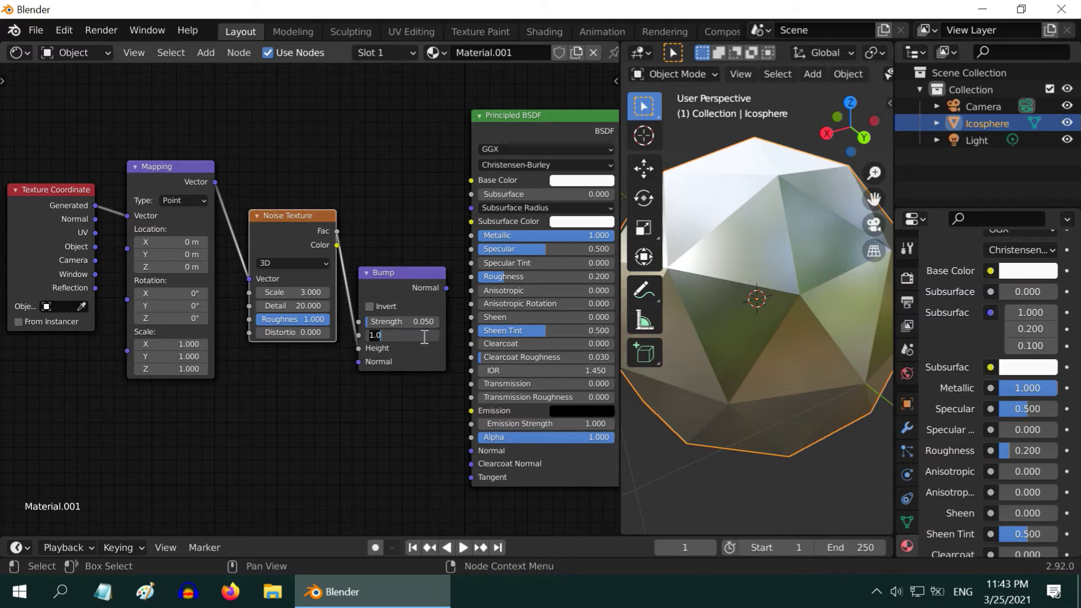
type("0.02")
key("Return")
mouse_move(447, 288)
left_mouse_down()
mouse_move(449, 441)
mouse_move(470, 451)
left_mouse_up()
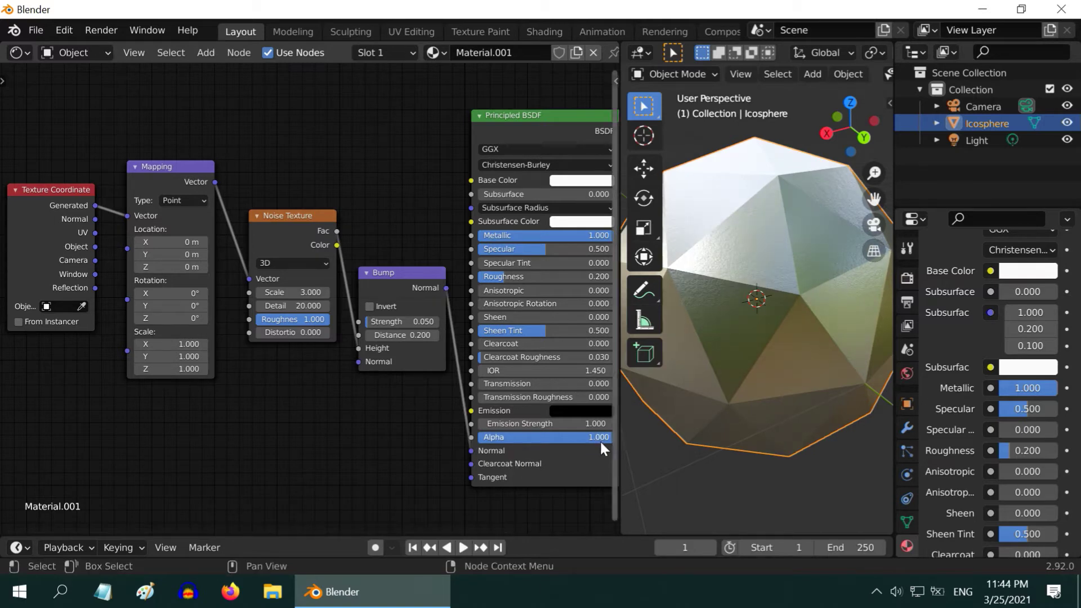
Widen the 3D viewport over the node graph and orbit to inspect the bumpy icosphere.
left_click_drag(603, 437, 293, 443)
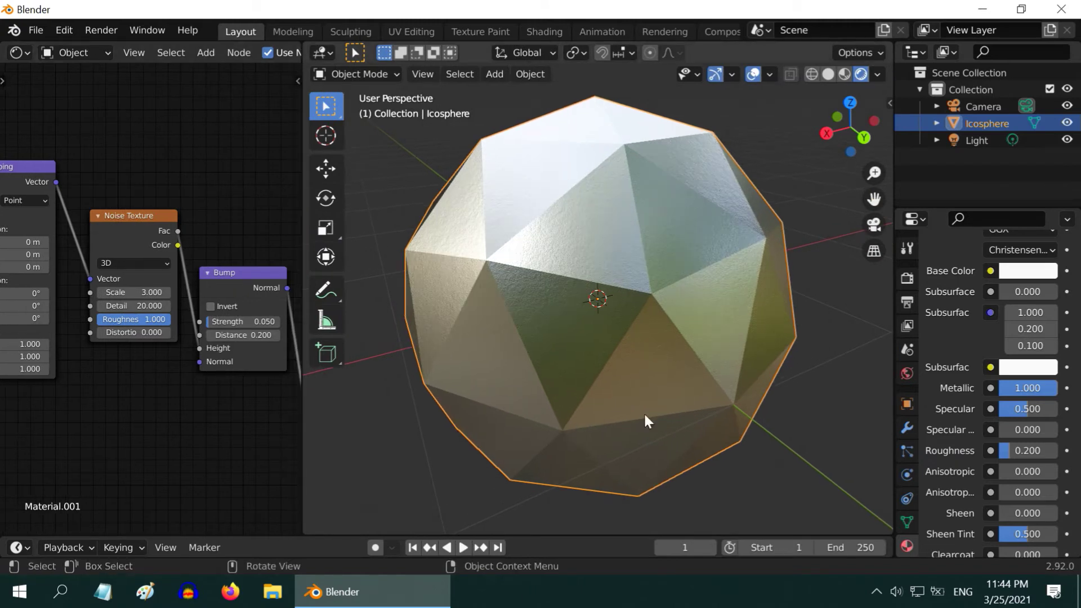
middle_click_drag(697, 320, 600, 306)
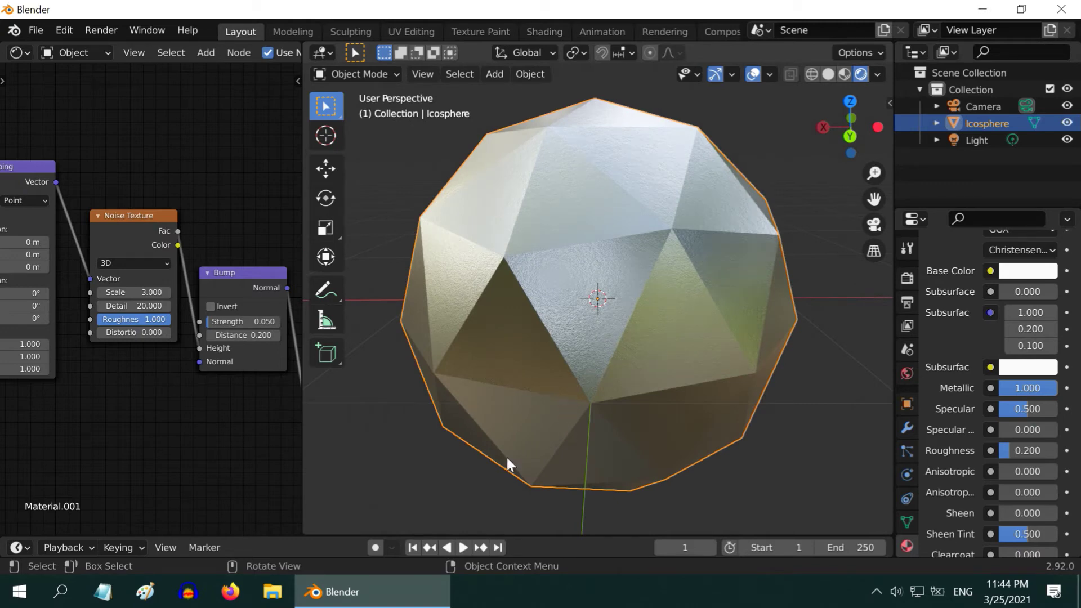
middle_click_drag(92, 438, 185, 437)
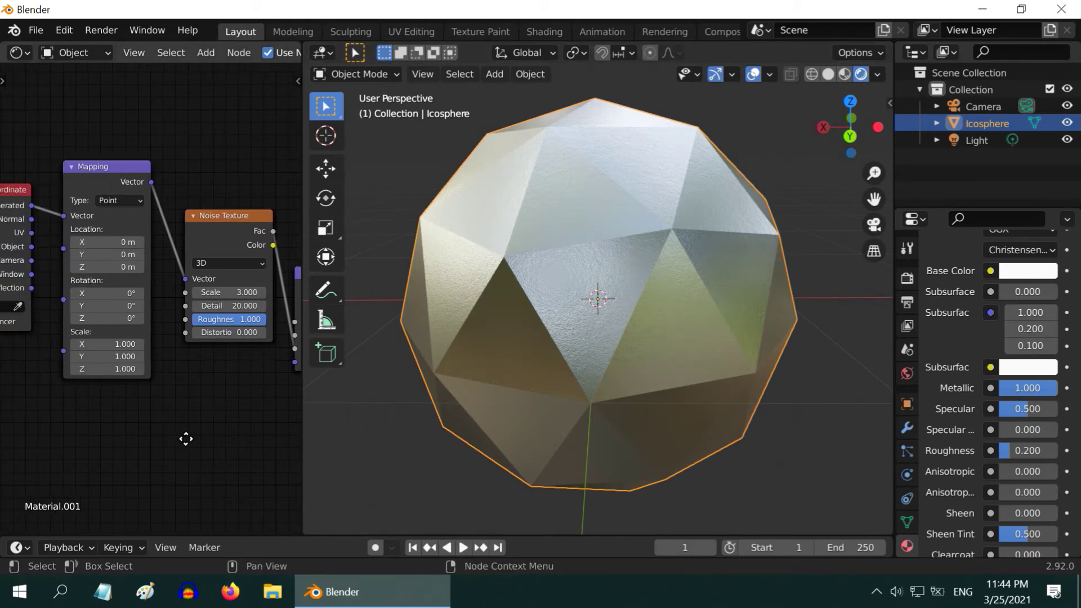
Set the Mapping node's Scale Z to 200 and check the resulting streaks up close.
left_click(125, 369)
type("200")
key("Return")
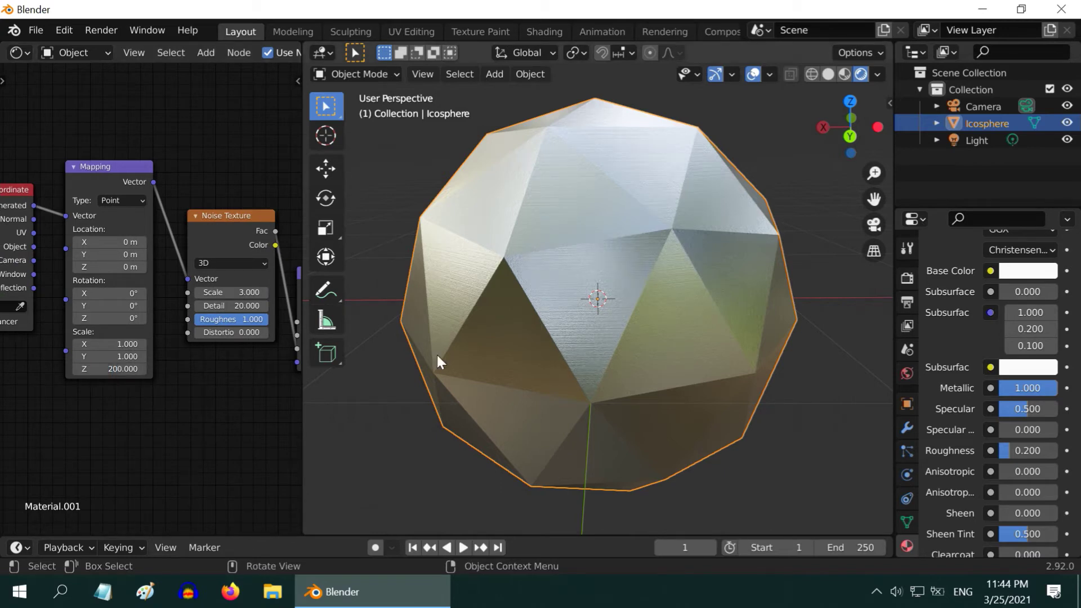
scroll(512, 325, "up", 5)
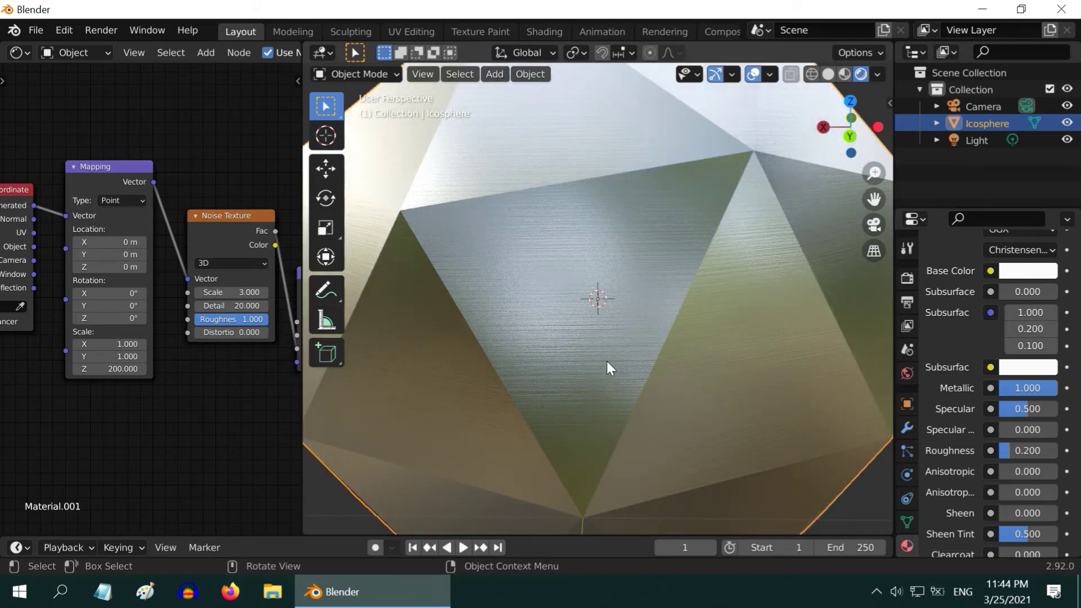
middle_click_drag(681, 351, 567, 357)
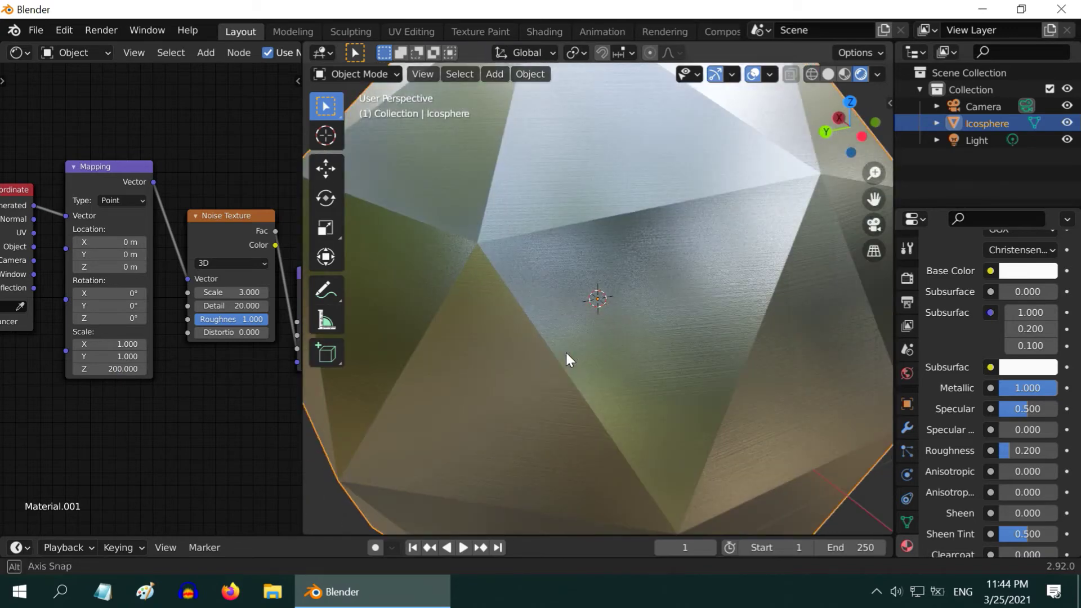
scroll(699, 322, "up", 4)
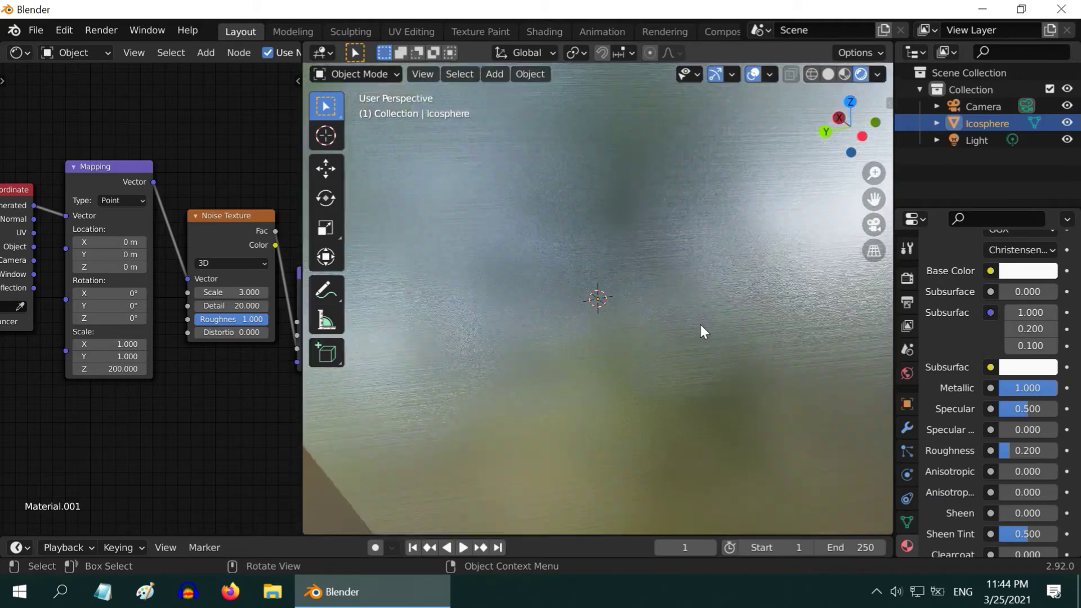
scroll(706, 360, "down", 2)
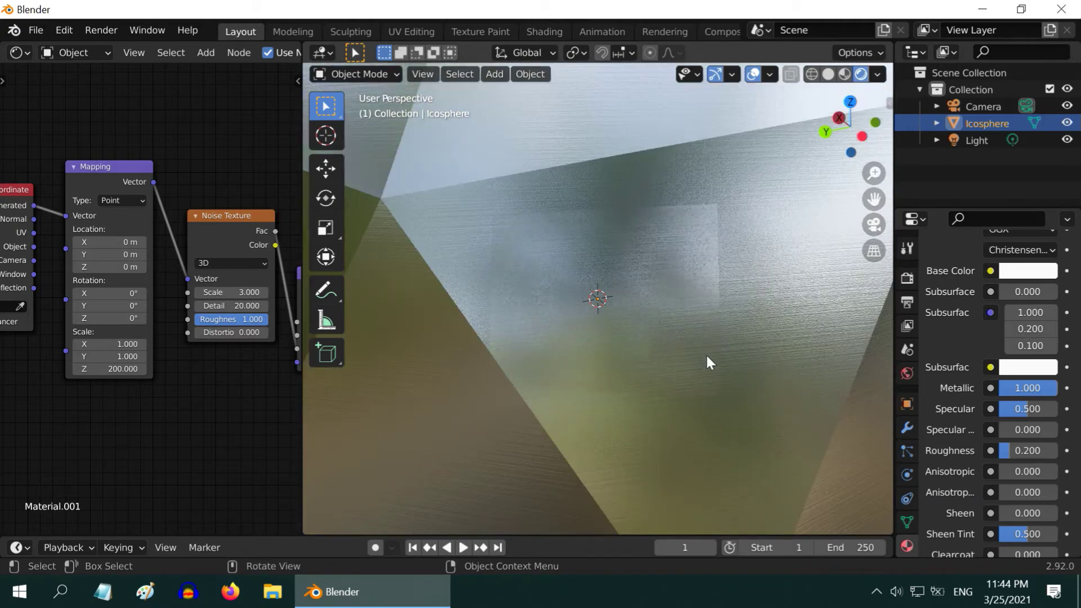
scroll(720, 346, "up", 2)
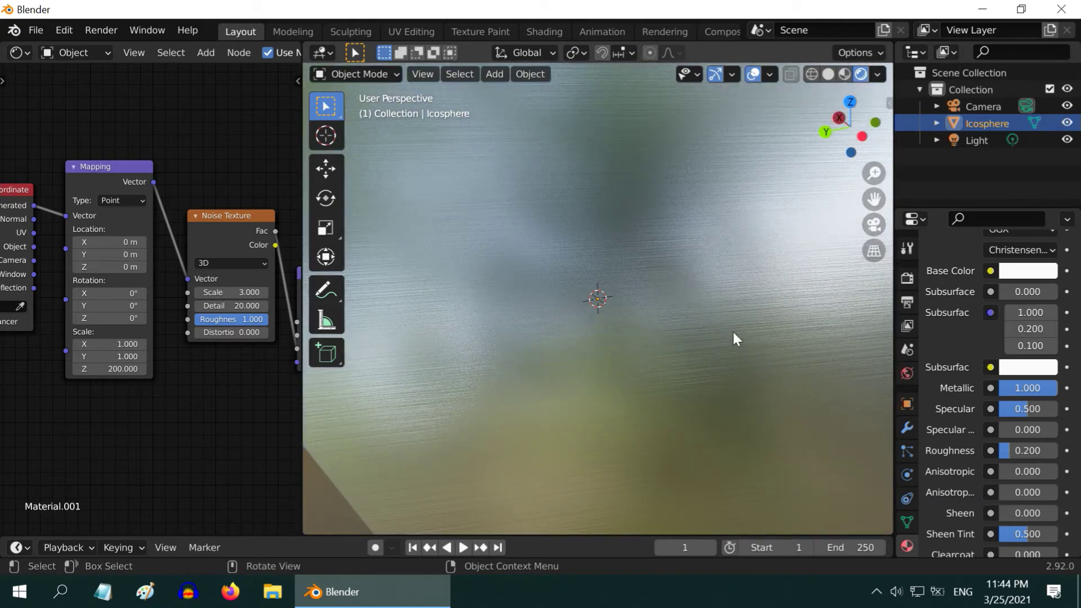
left_click(247, 292)
type("3.0")
key("Return")
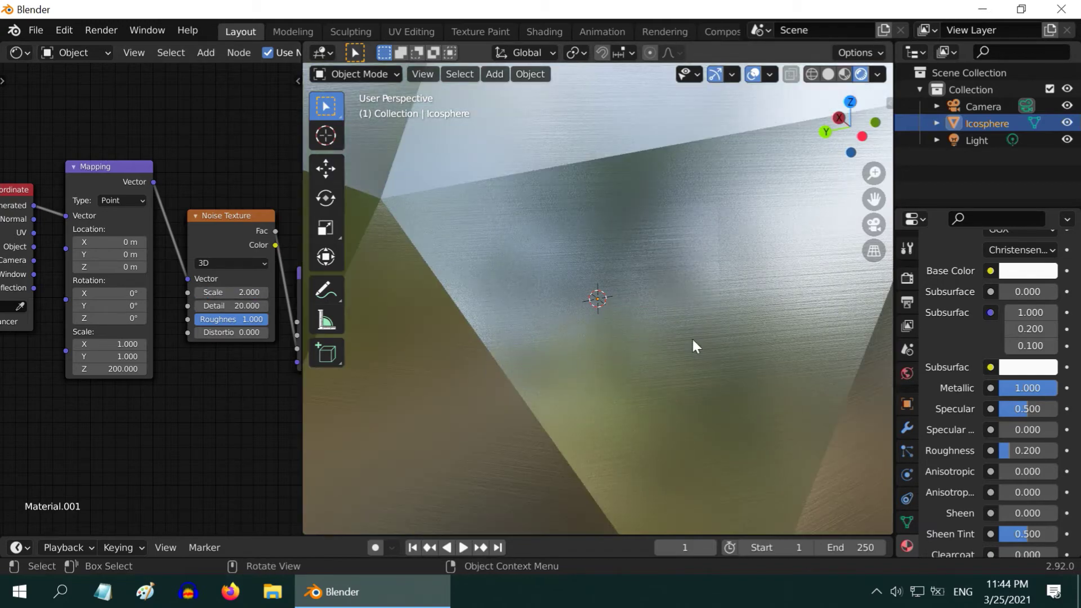
left_click(253, 292)
key("BackSpace")
key("BackSpace")
key("BackSpace")
type("5")
key("Return")
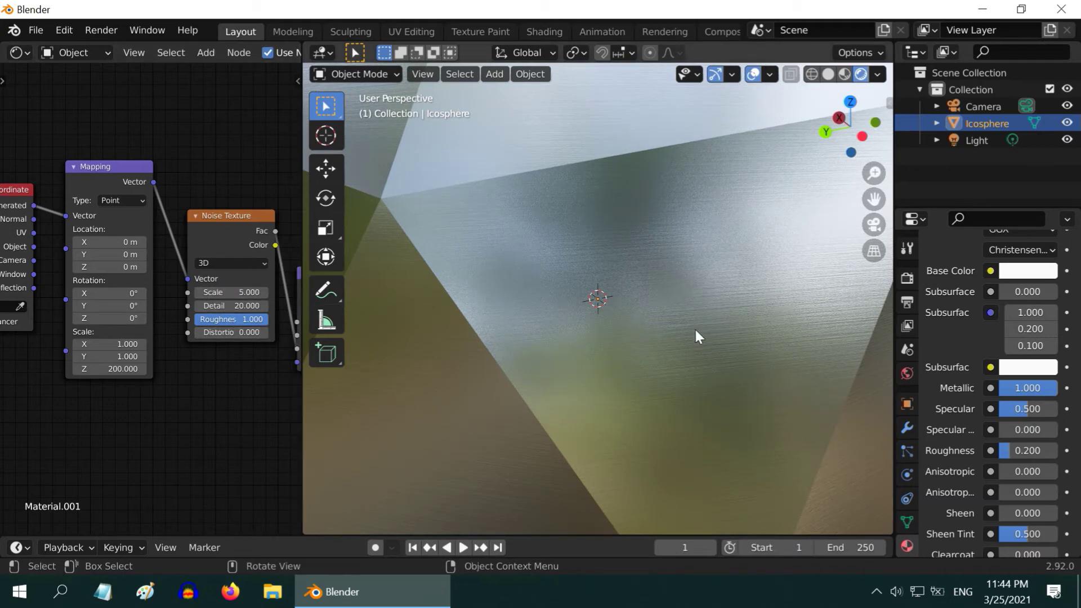
scroll(696, 331, "down", 3)
left_click(251, 293)
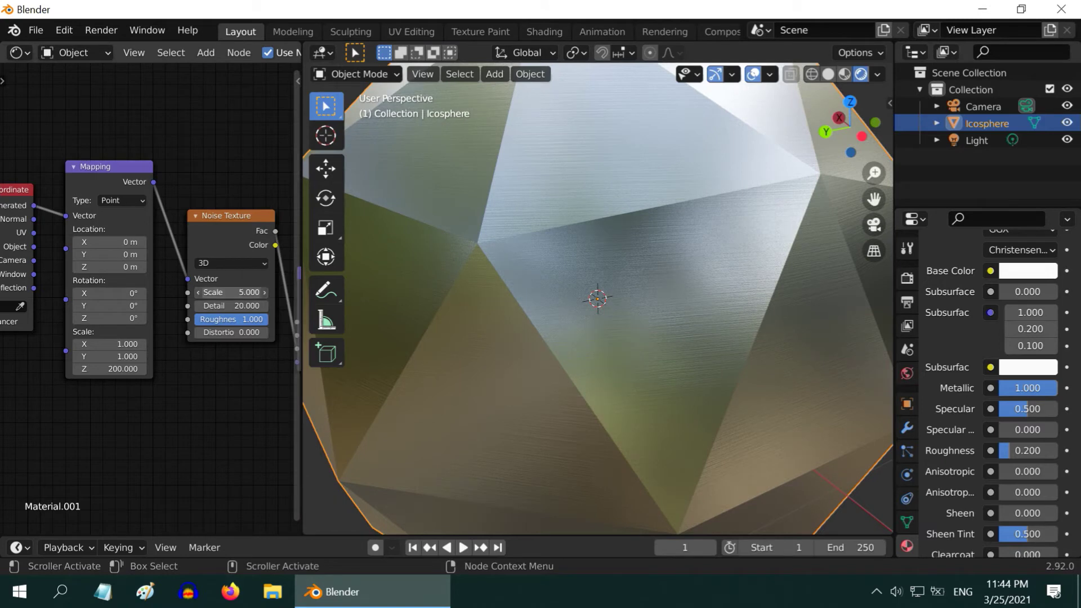
type("3")
key("Return")
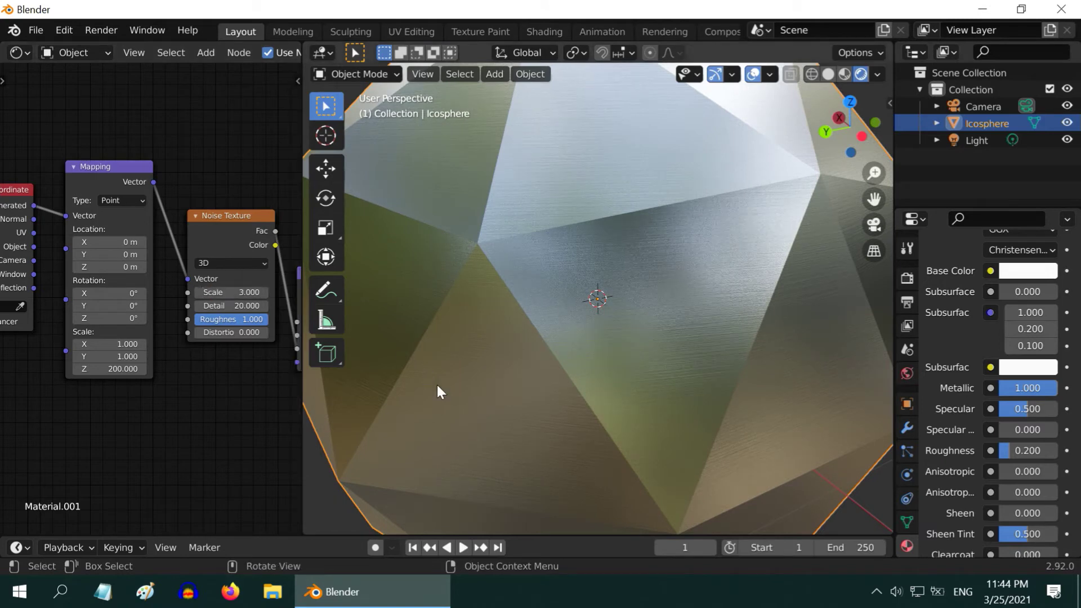
scroll(745, 336, "down", 4)
mouse_move(539, 328)
middle_mouse_down()
mouse_move(610, 328)
mouse_move(587, 313)
middle_mouse_up()
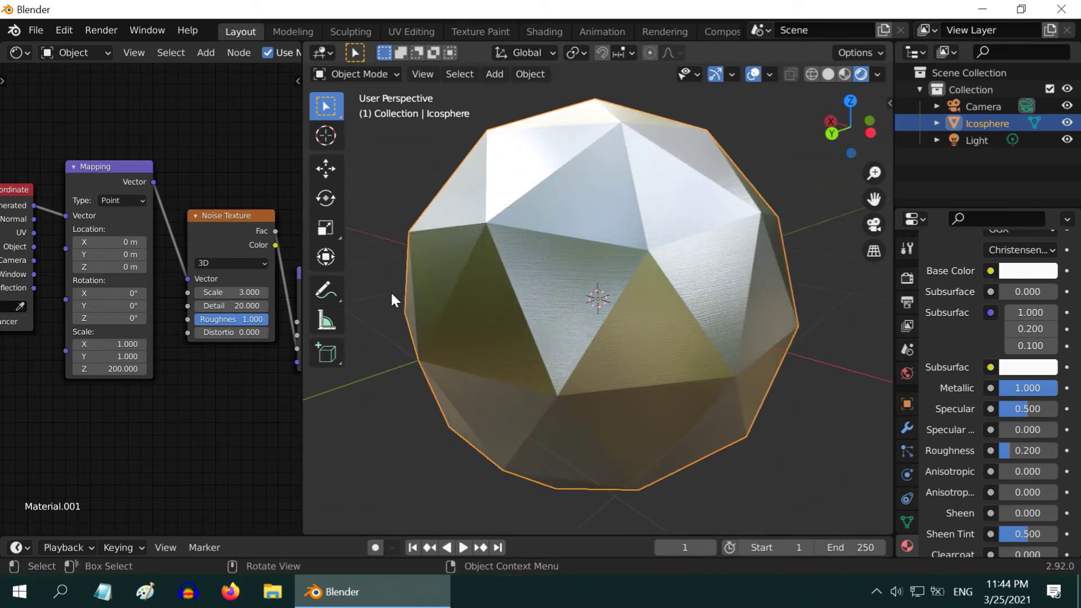
scroll(592, 333, "down", 1)
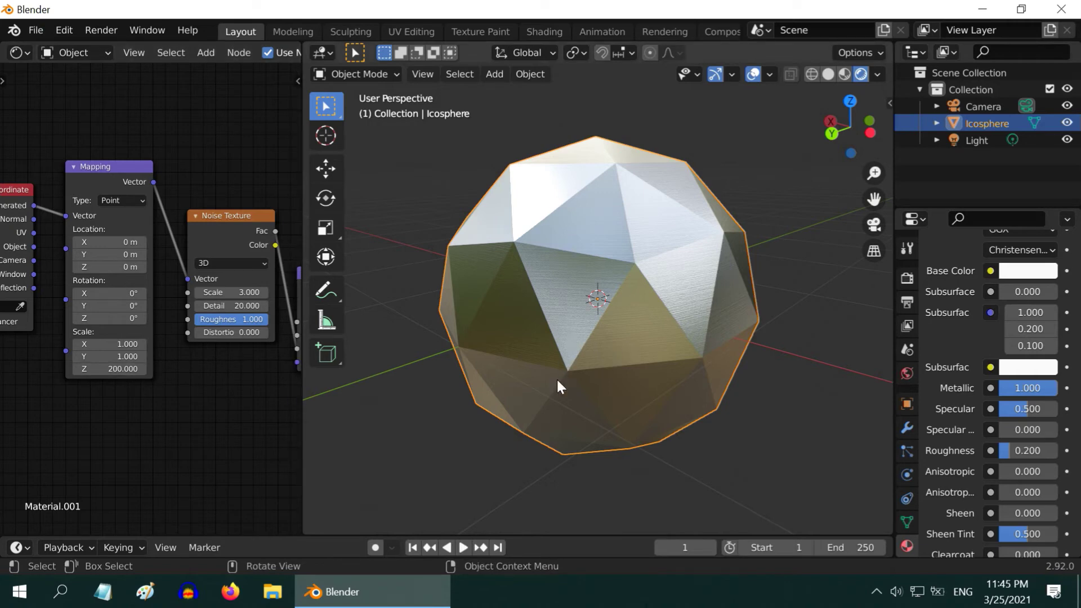
Delete the icosphere, add a cube mesh, and assign it the brushed-metal Material.001.
key("x")
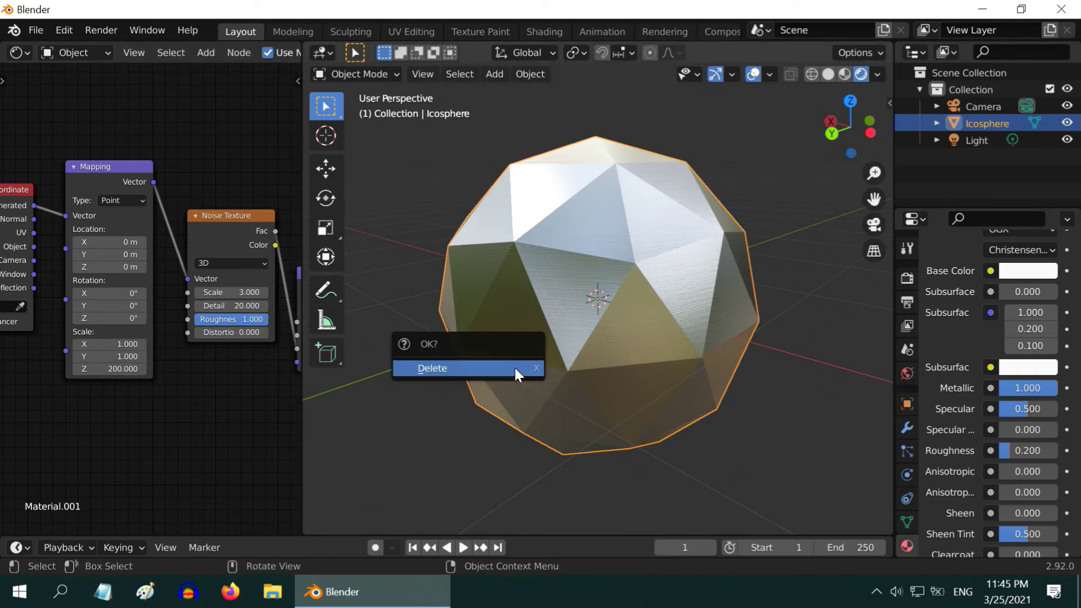
left_click(515, 366)
left_click(495, 76)
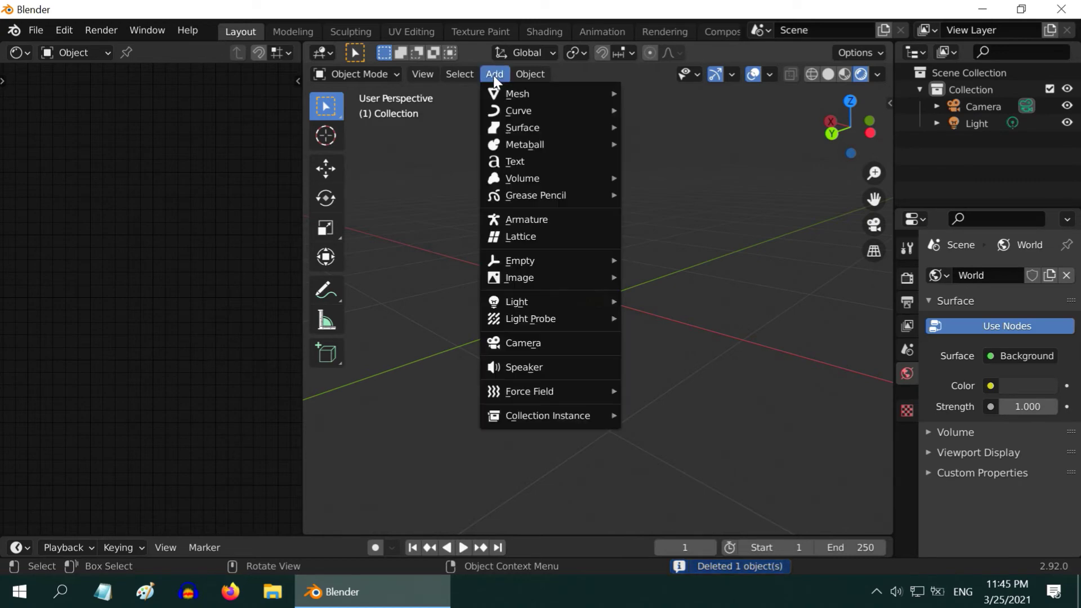
mouse_move(503, 91)
left_click(658, 111)
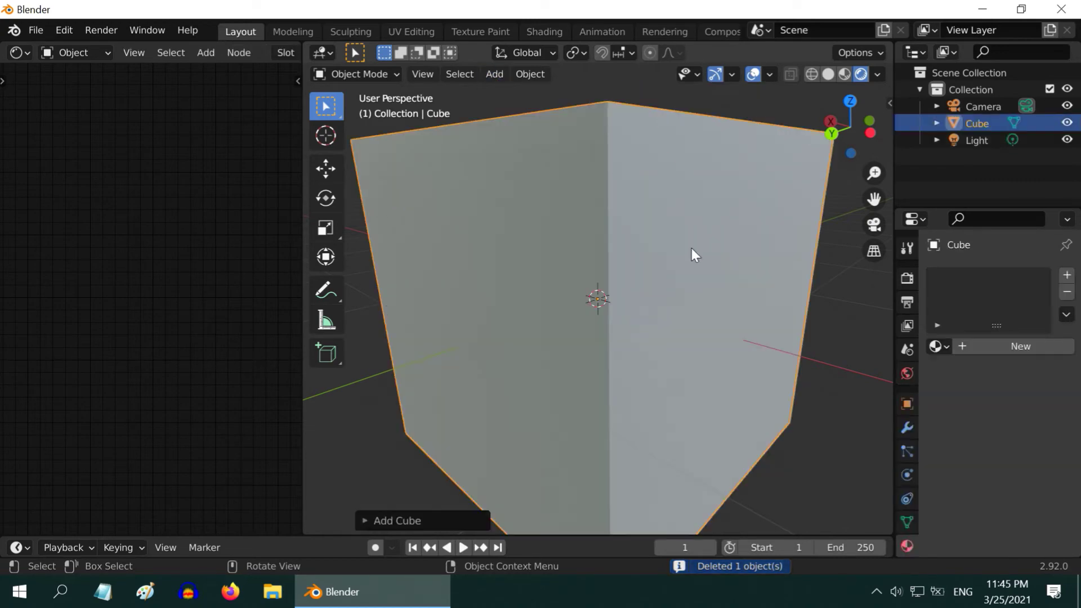
left_click(948, 348)
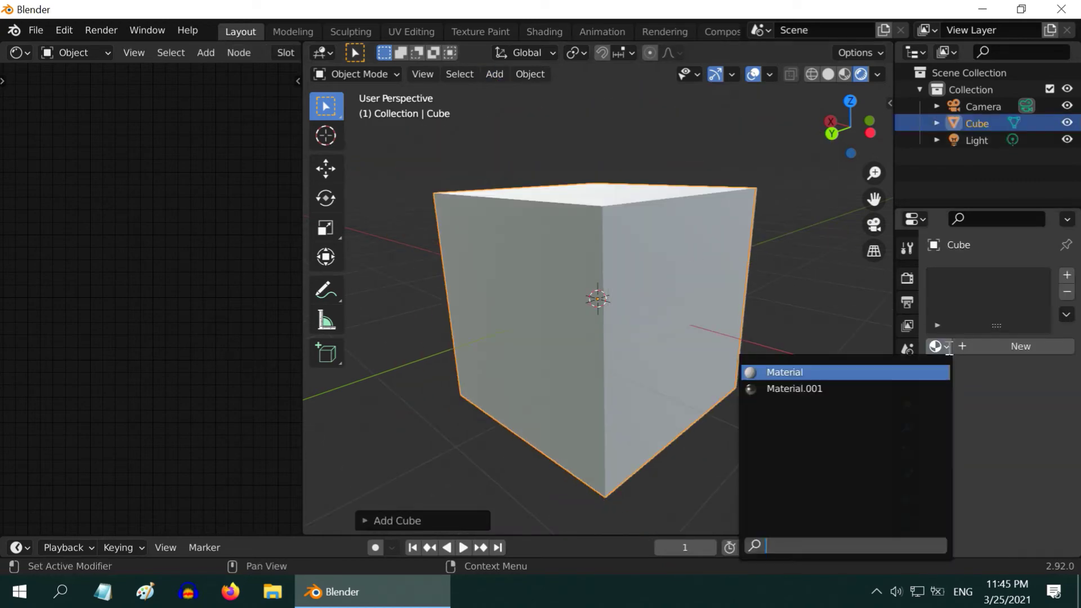
left_click(804, 389)
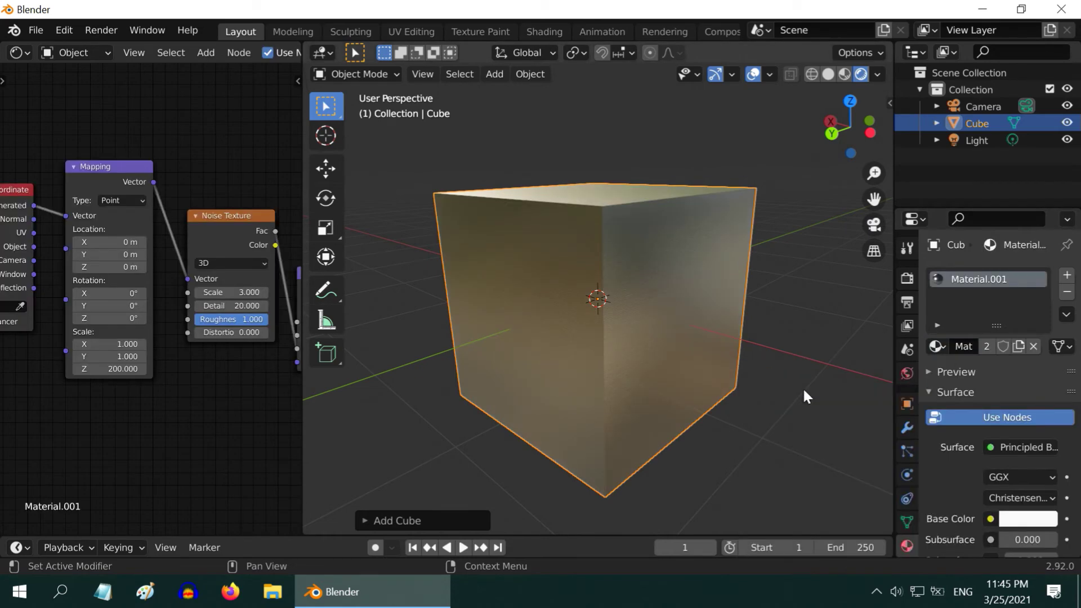
scroll(568, 384, "up", 5)
middle_click_drag(567, 384, 572, 316)
middle_click_drag(702, 338, 569, 337)
middle_click_drag(580, 234, 598, 419)
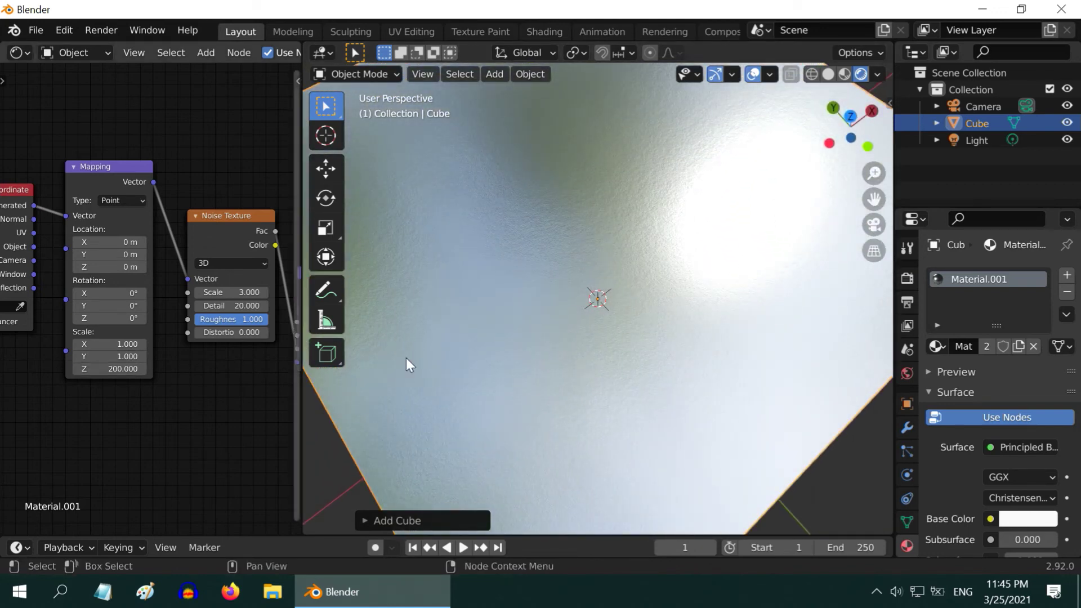
middle_click_drag(622, 361, 622, 305)
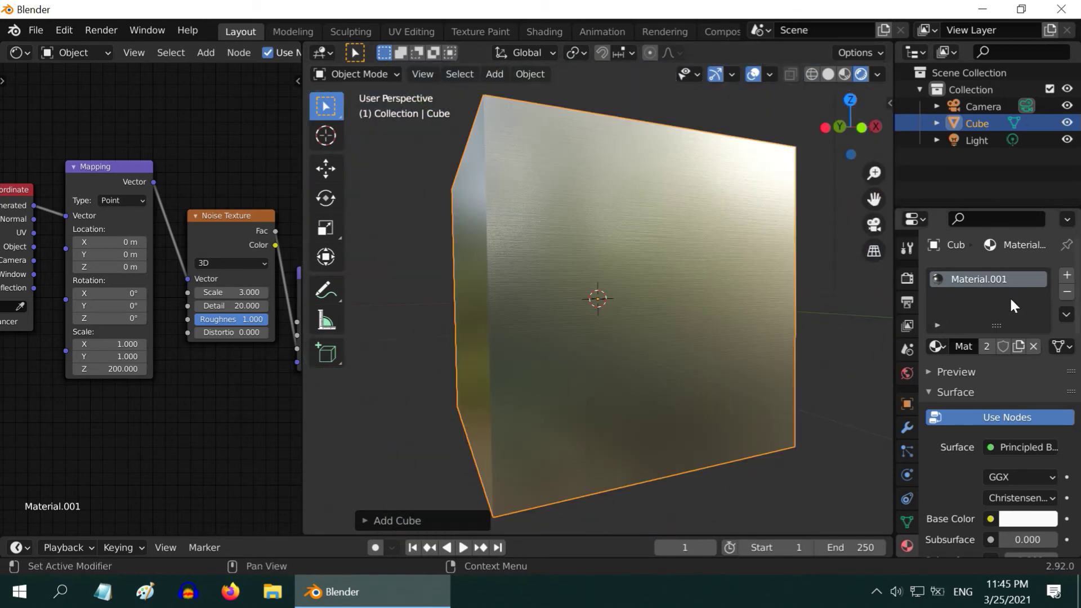
Add a second material slot with Material.001 and duplicate it into Material.002.
left_click(1067, 276)
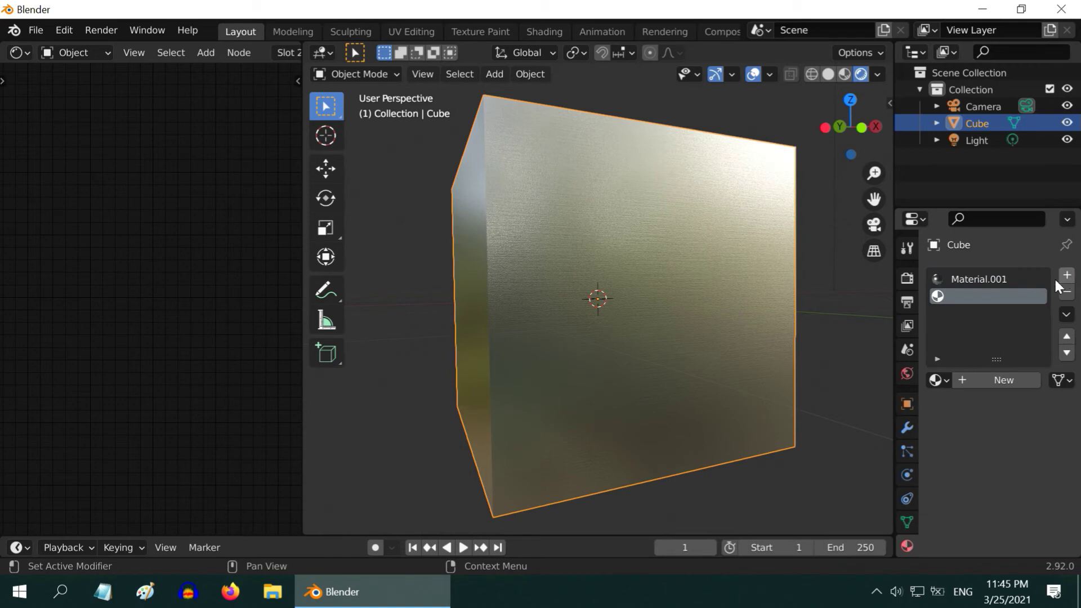
left_click(937, 380)
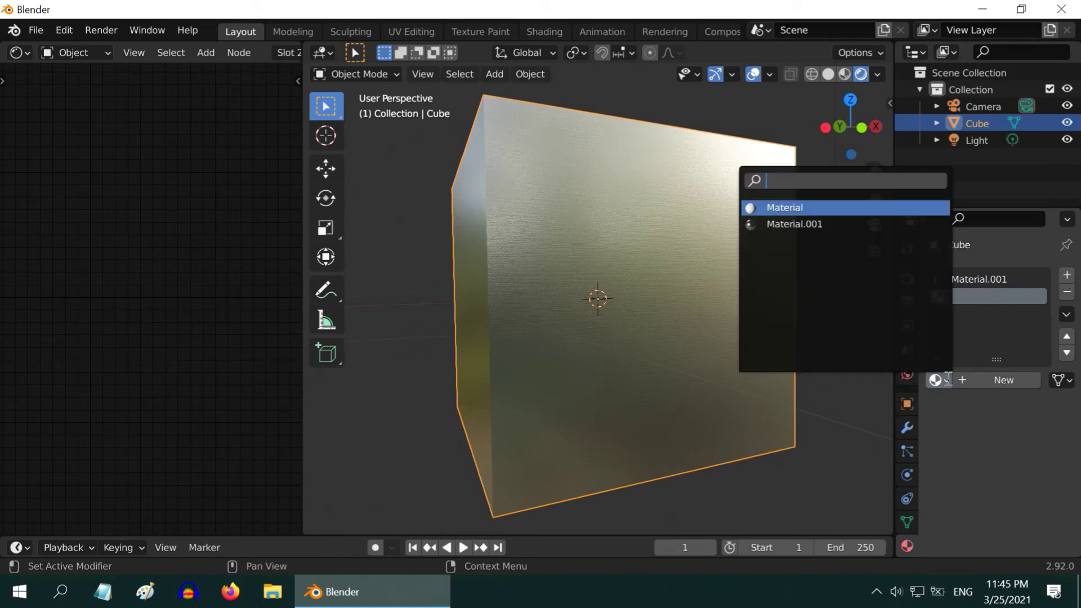
left_click(812, 223)
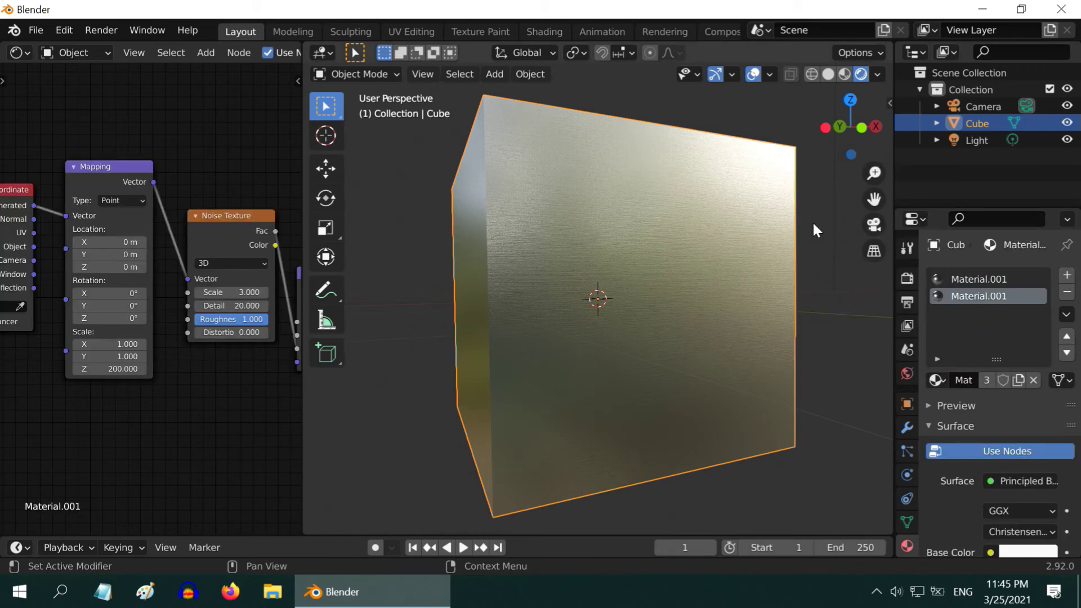
left_click(1019, 379)
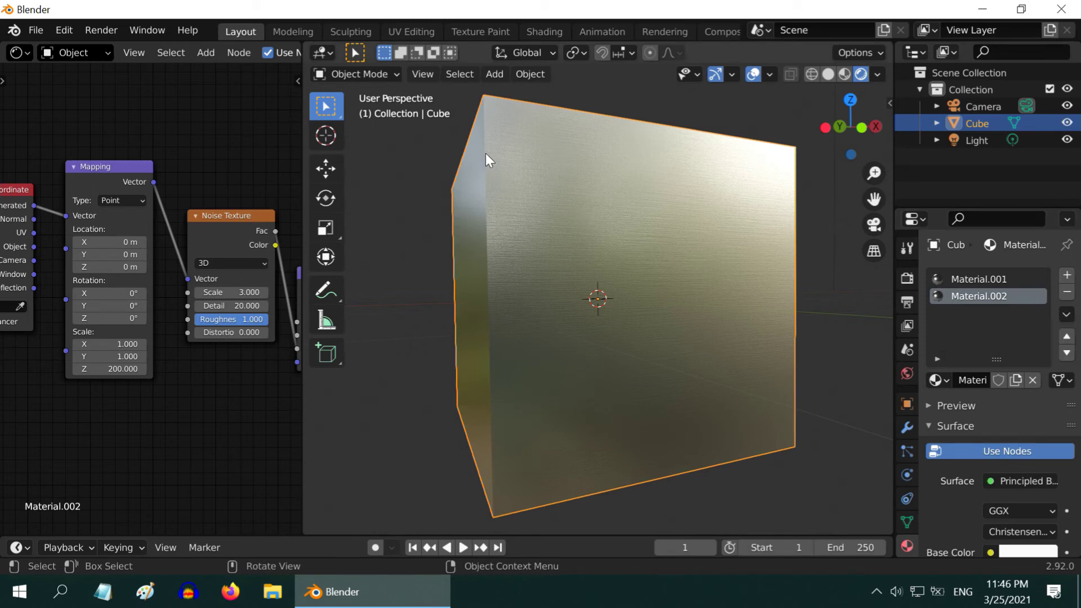
left_click(373, 72)
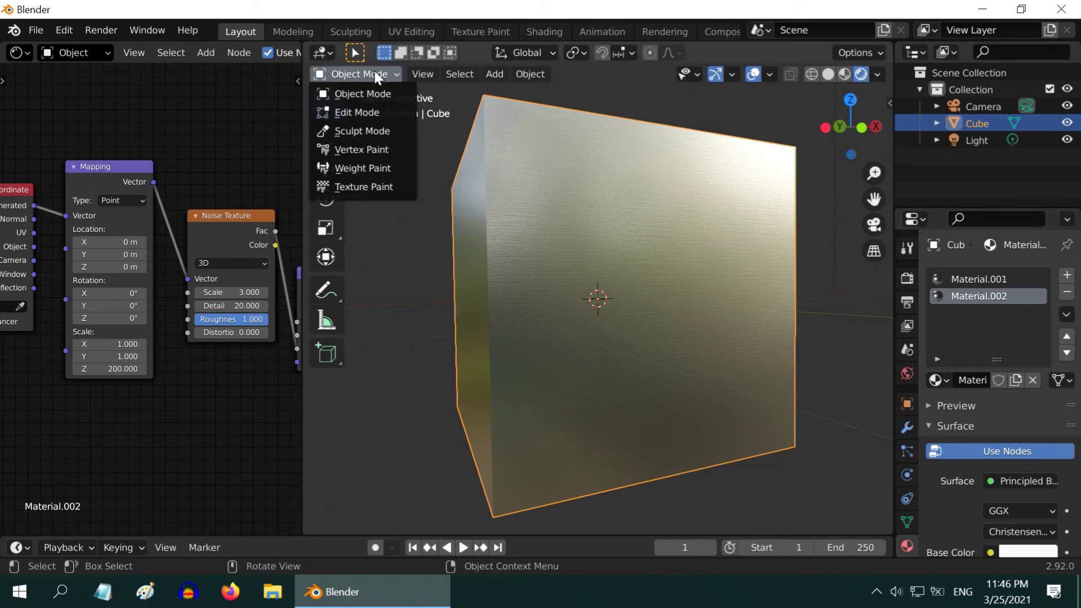
Enter Edit Mode in face select and make the Material.002 slot active.
left_click(371, 108)
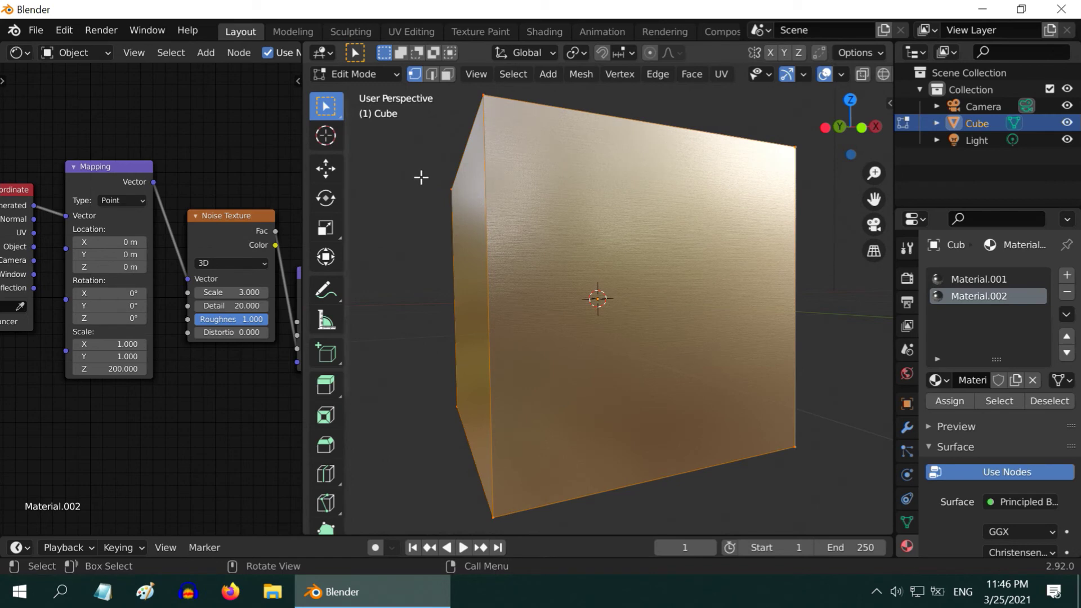
left_click(448, 74)
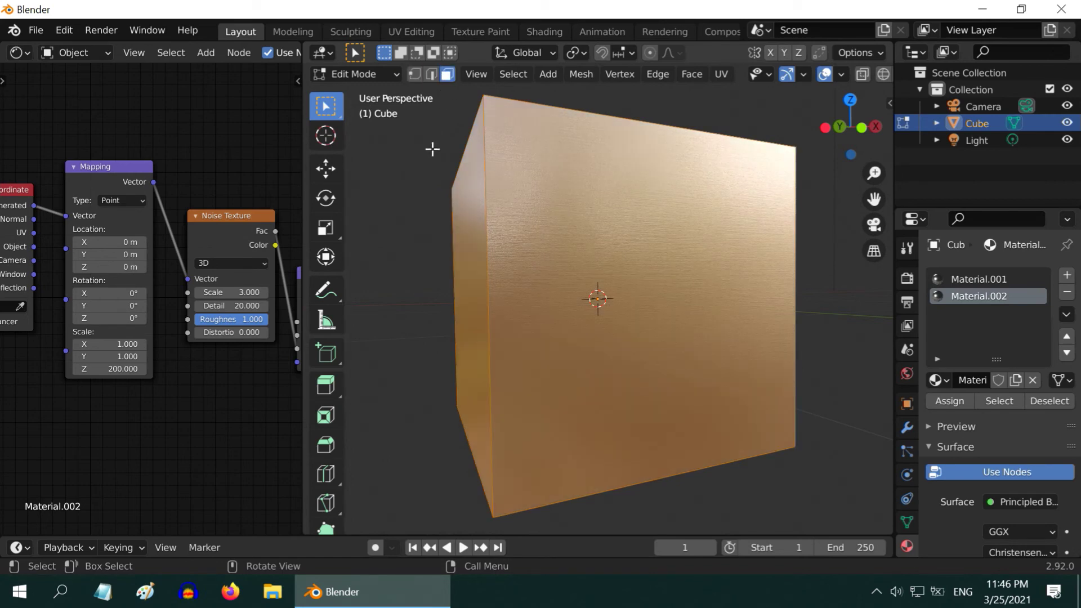
middle_click_drag(431, 189, 554, 288)
key("ctrl+z")
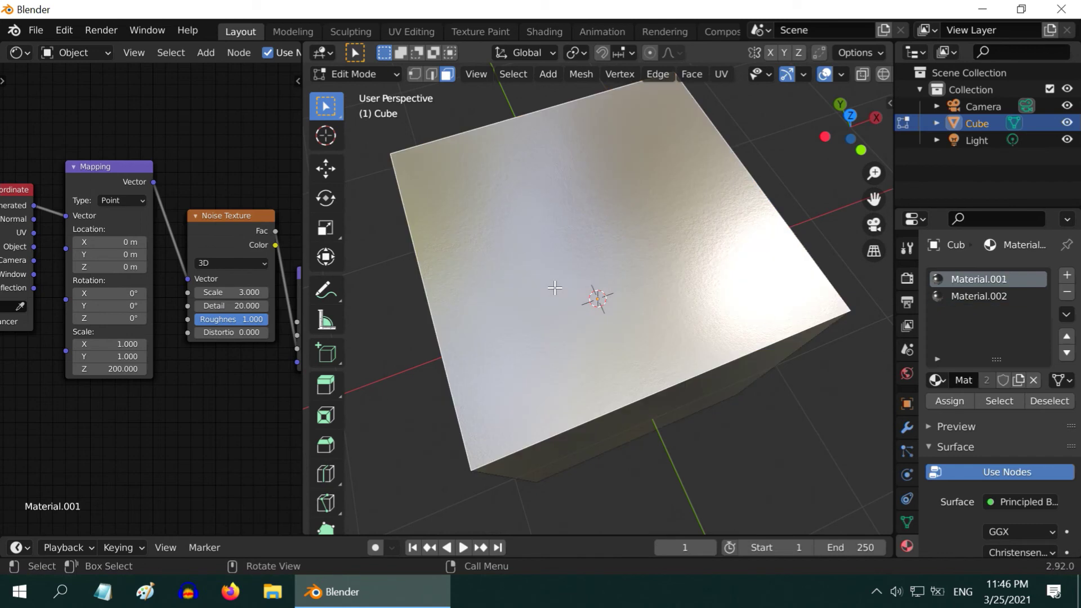
left_click(986, 298)
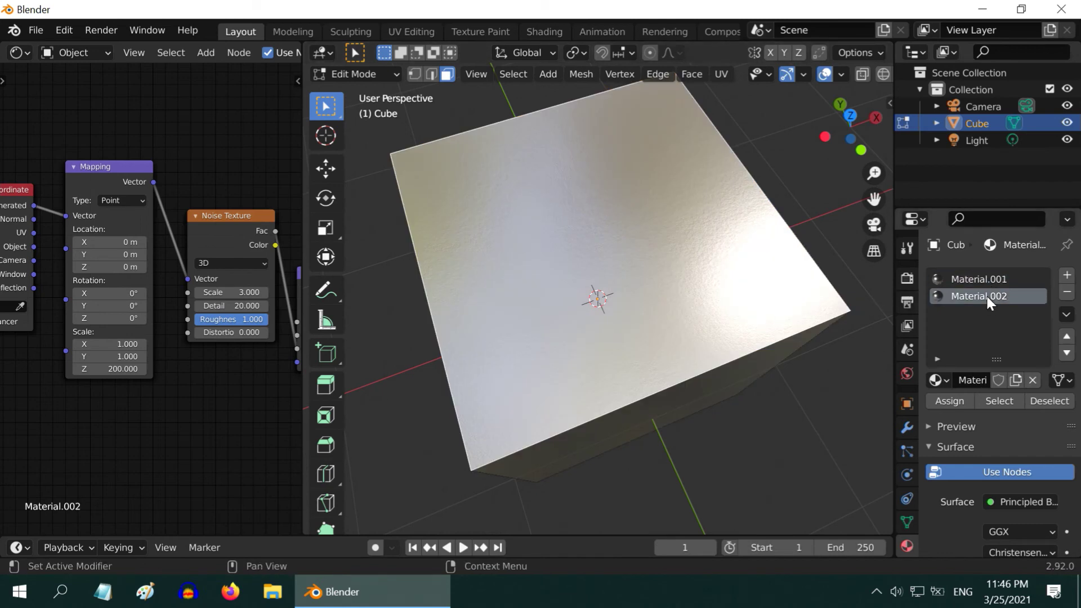
In Material.002's Mapping node, set Scale Z to 1 and Scale X to 200.
double_click(129, 368)
type("1")
key("Return")
double_click(119, 348)
key("Return")
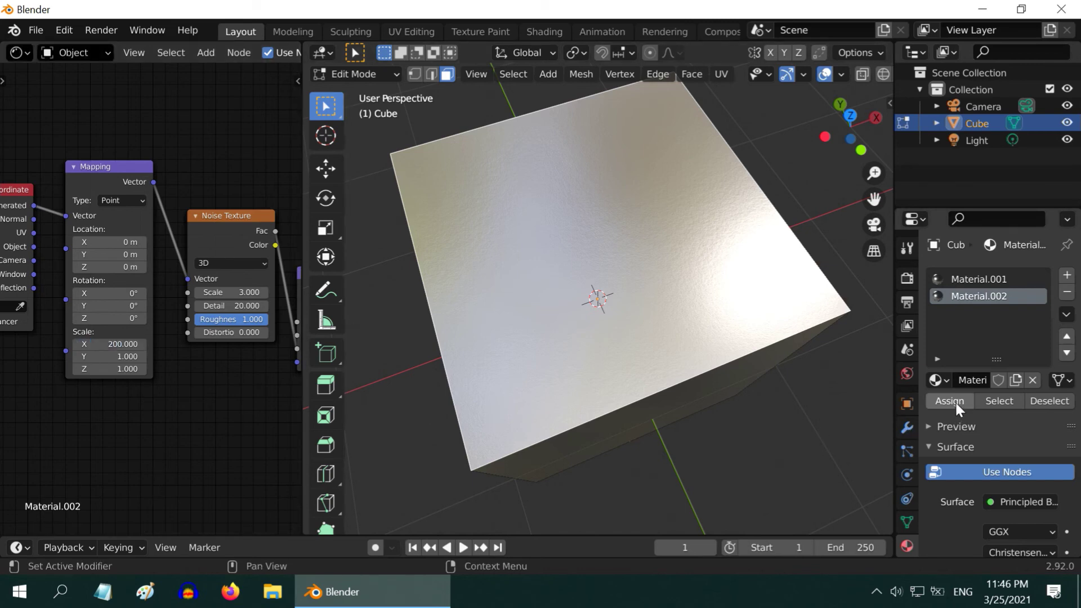
Set the Bump node Strength of Material.002 to 0.2, then orbit the cube to compare its top and side faces.
scroll(623, 337, "up", 6)
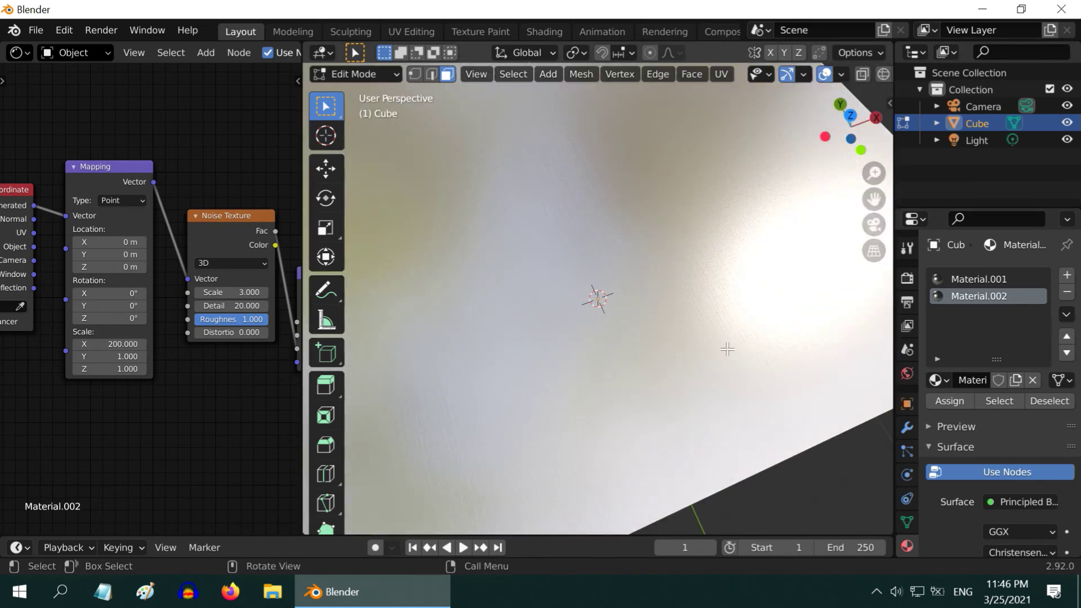
middle_click_drag(755, 408, 722, 394)
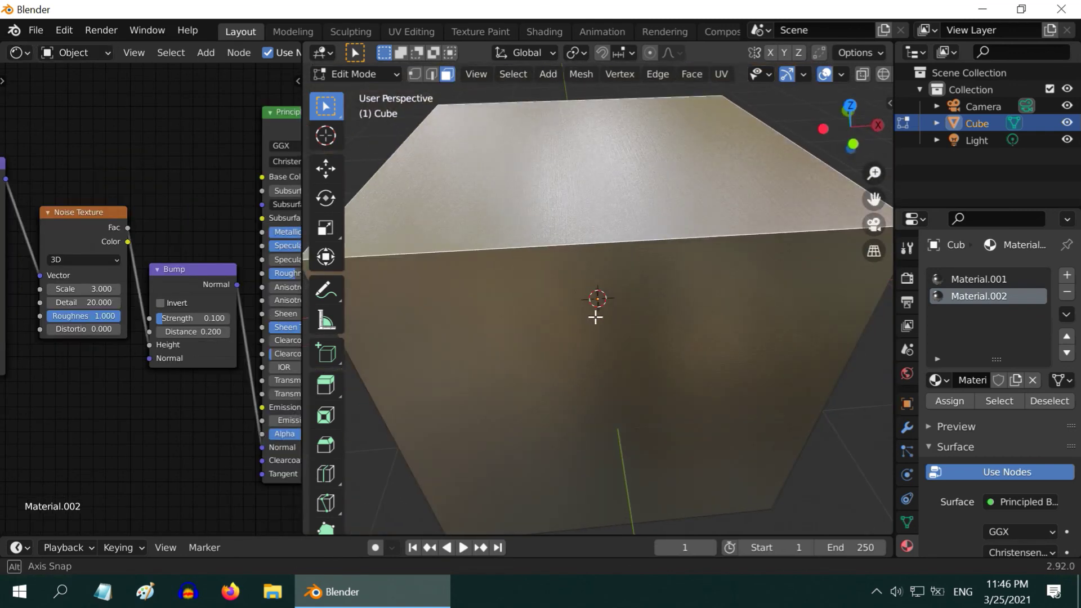
middle_click_drag(596, 314, 503, 345)
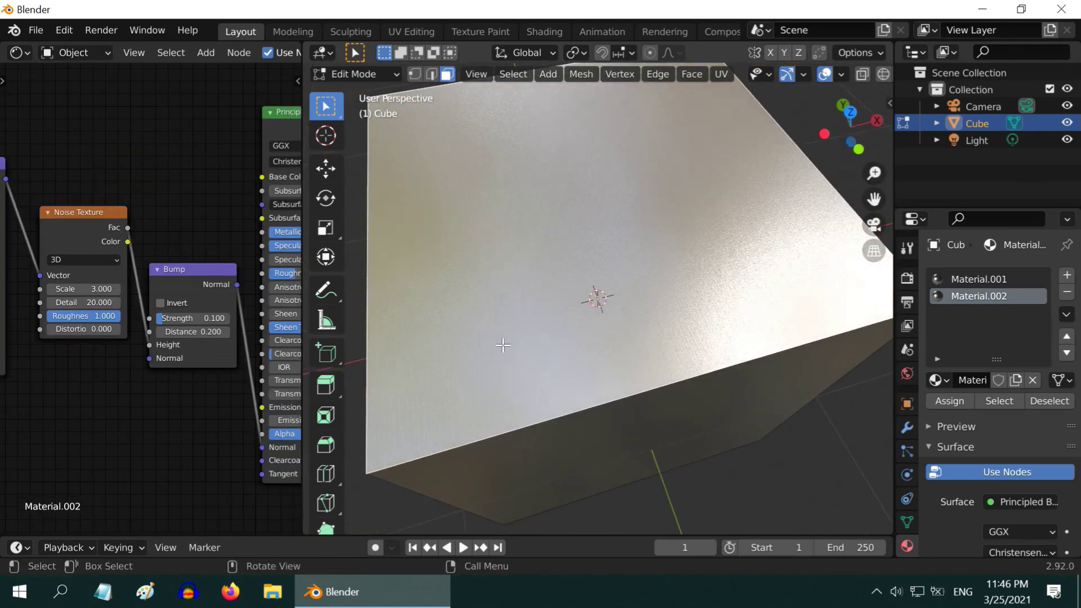
left_click(220, 318)
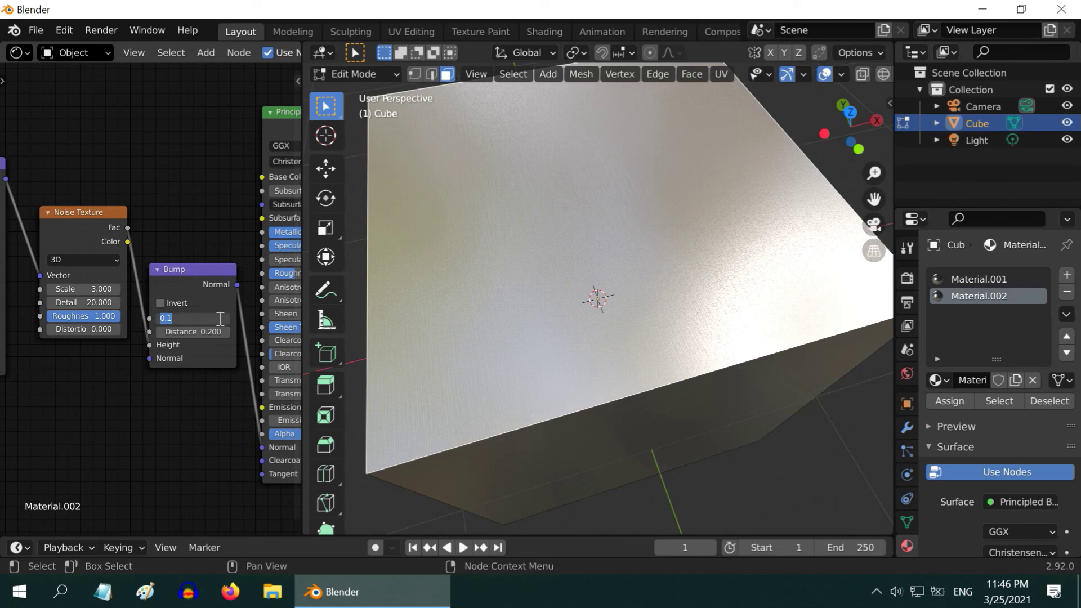
key("Return")
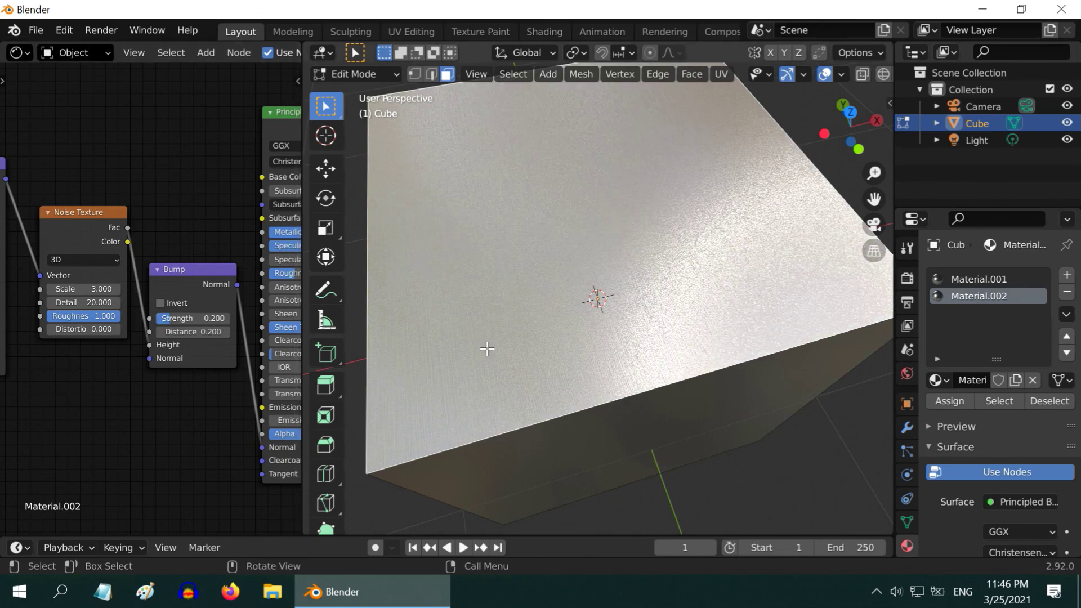
middle_click_drag(472, 366, 580, 335)
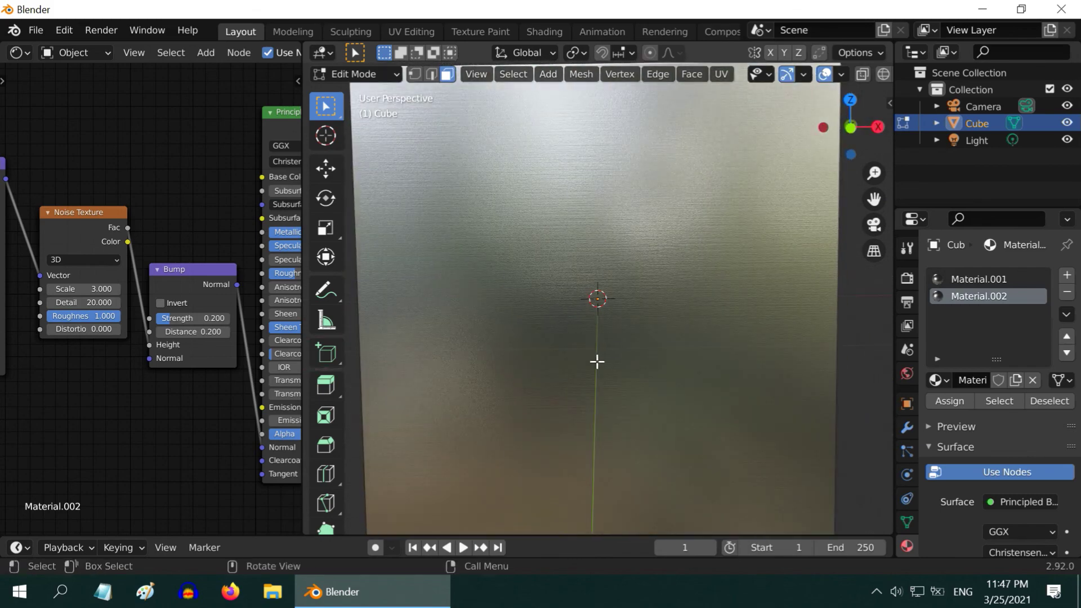
scroll(604, 389, "down", 2)
middle_click_drag(621, 416, 627, 251)
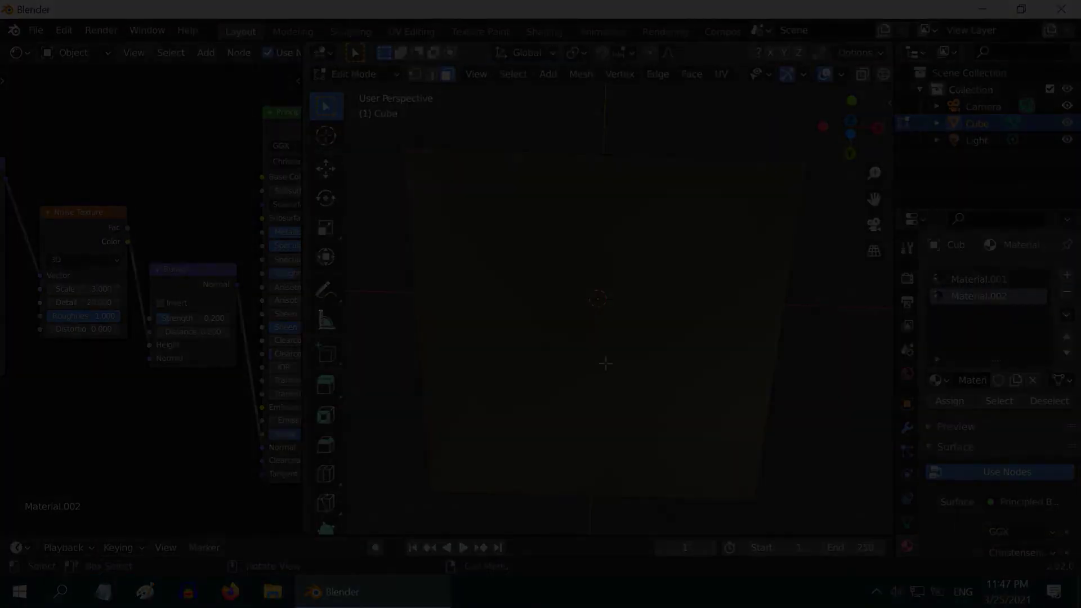